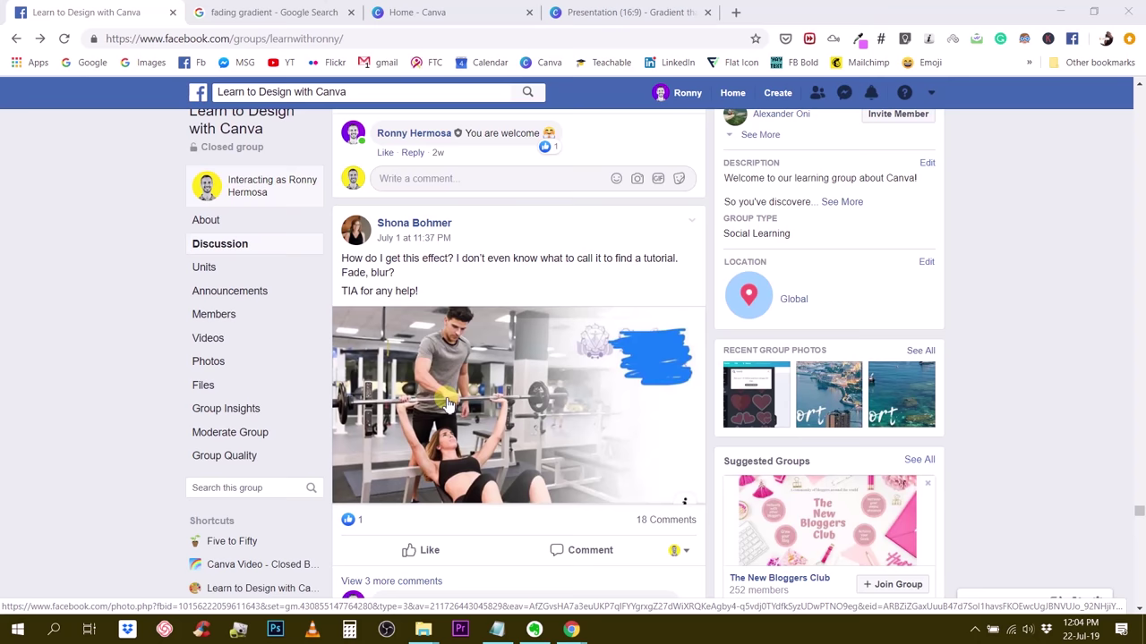
View the gym photo in the Facebook post, then go to Canva's home page
left_click(526, 394)
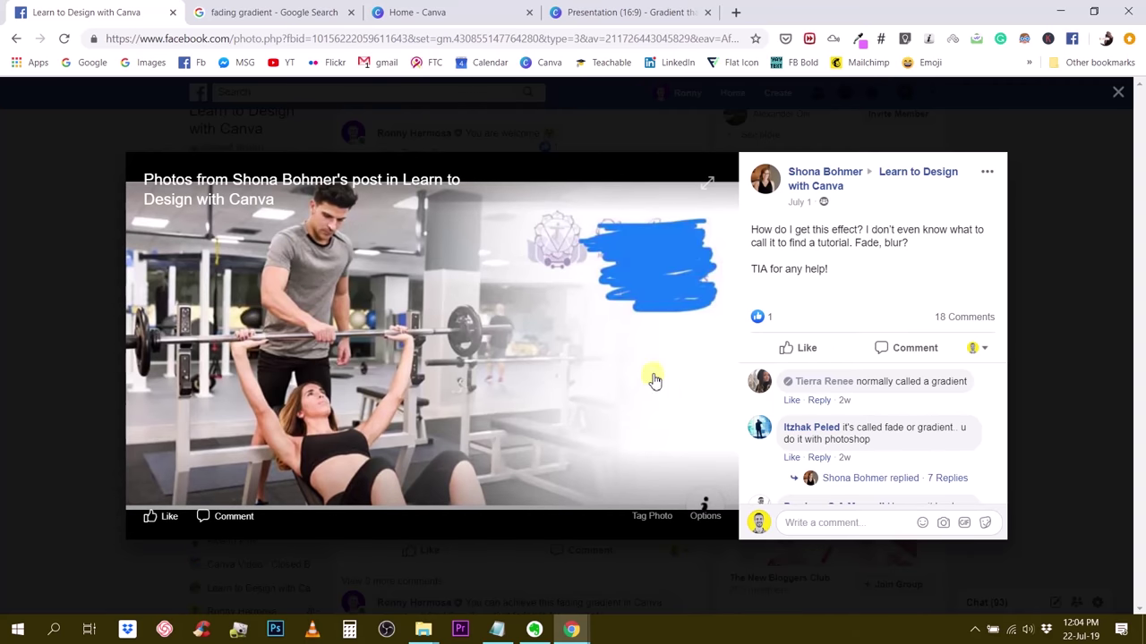
left_click(201, 109)
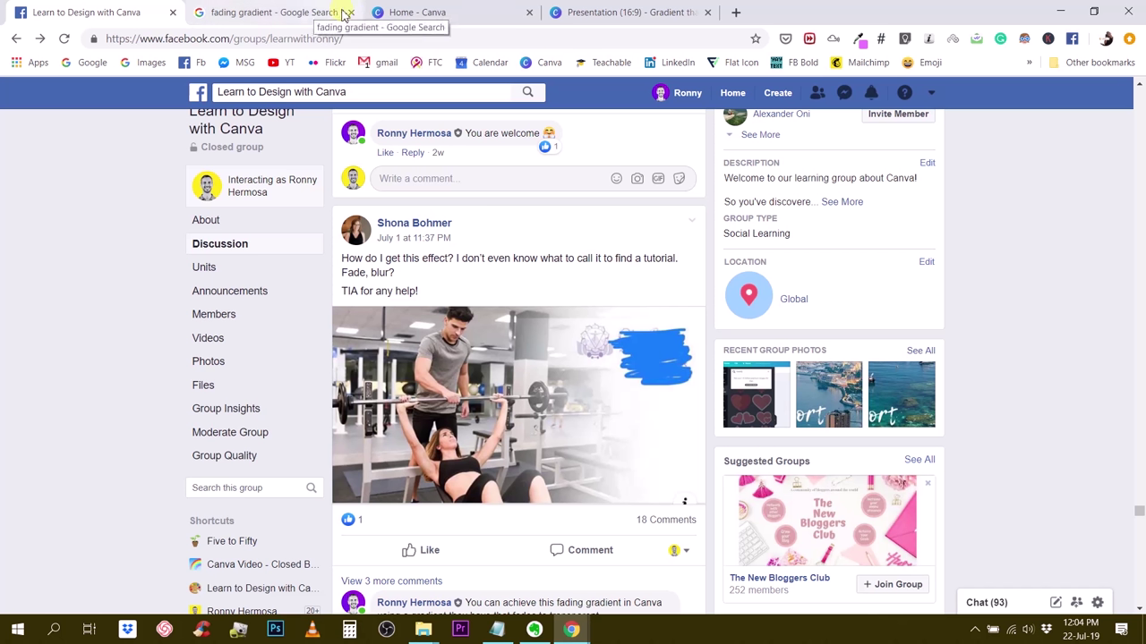
left_click(465, 14)
scroll(493, 367, "down", 3)
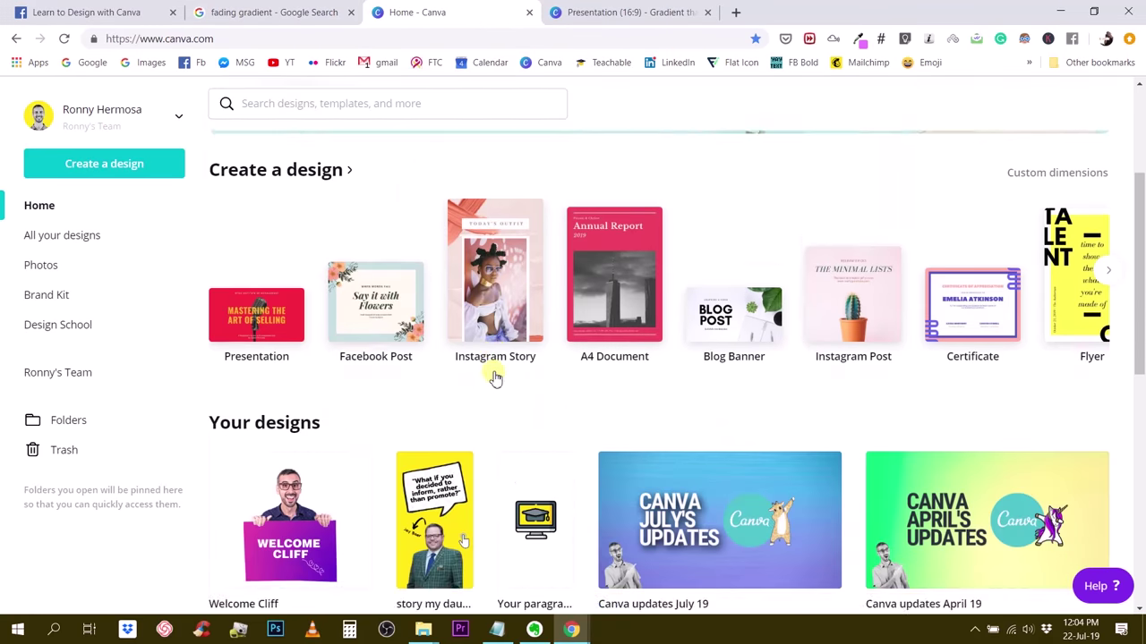
scroll(493, 376, "up", 3)
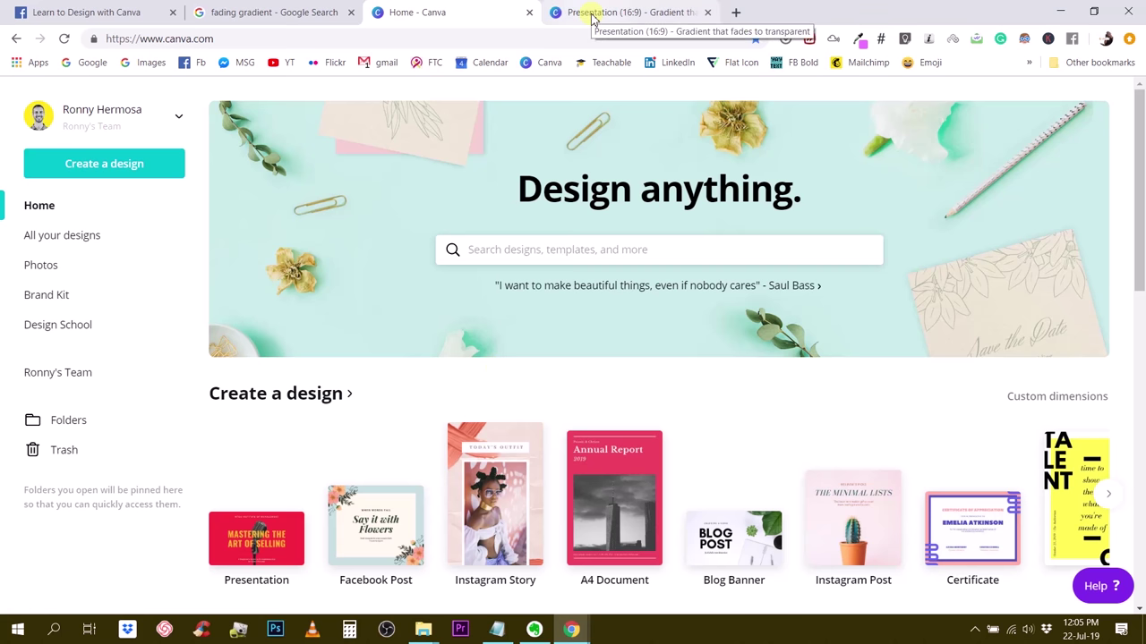
Open the gradient presentation and clear the Gradients search in the elements library
left_click(591, 19)
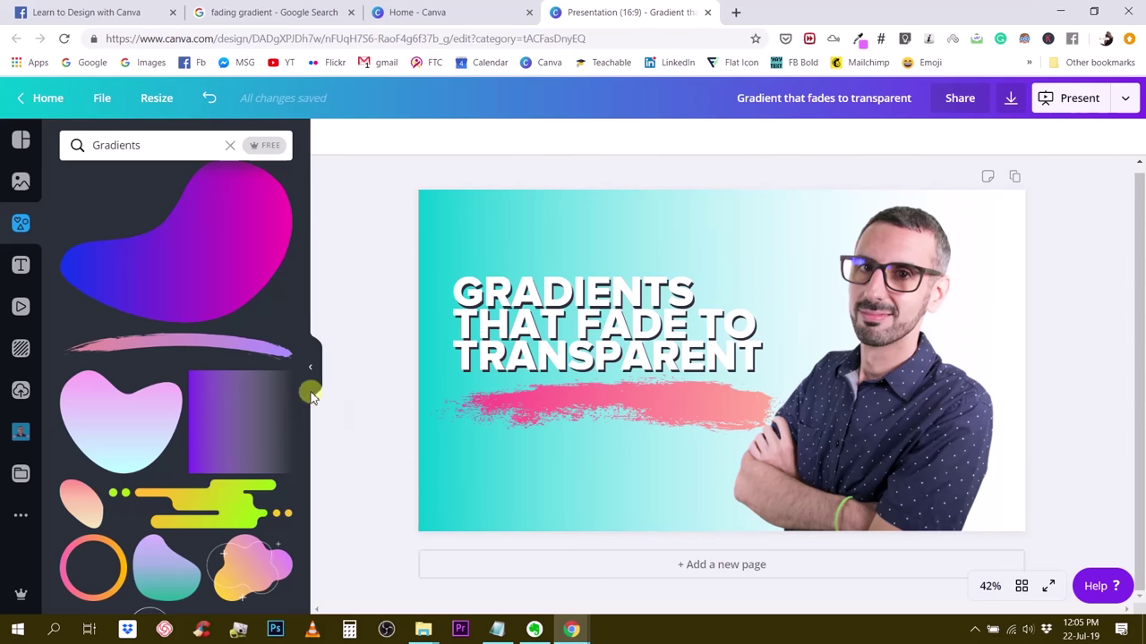
left_click(230, 145)
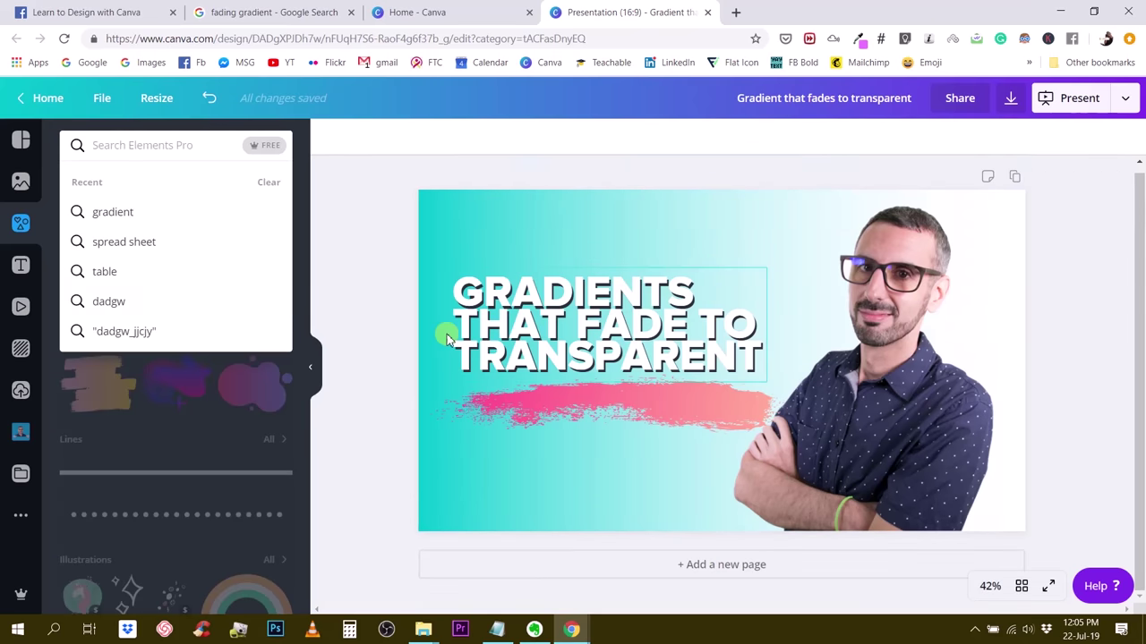
left_click(335, 299)
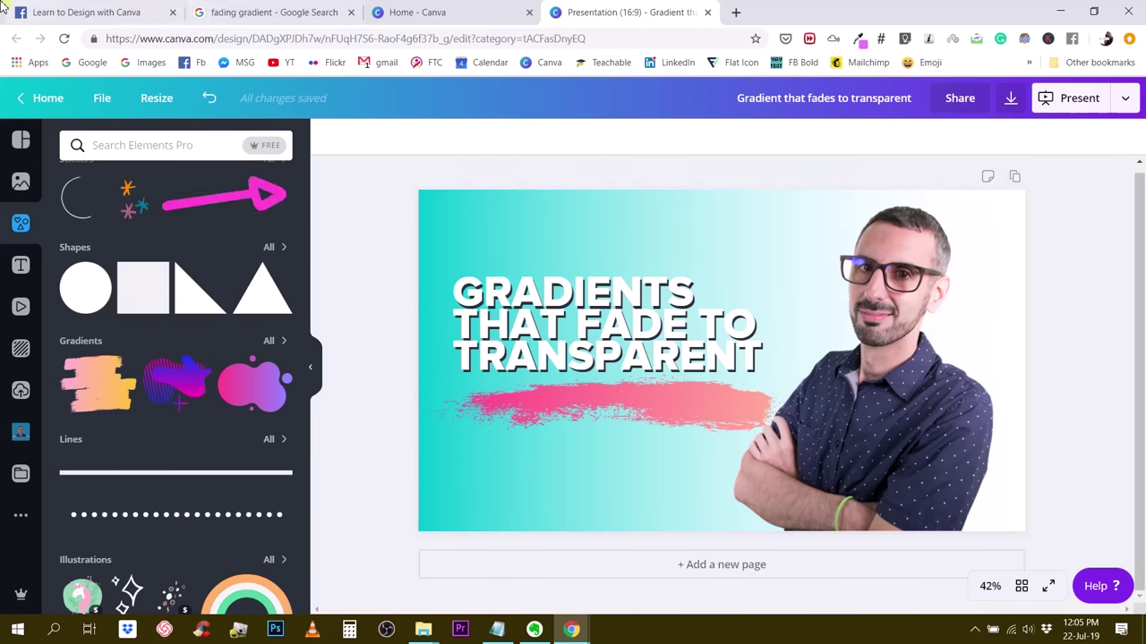
left_click(90, 12)
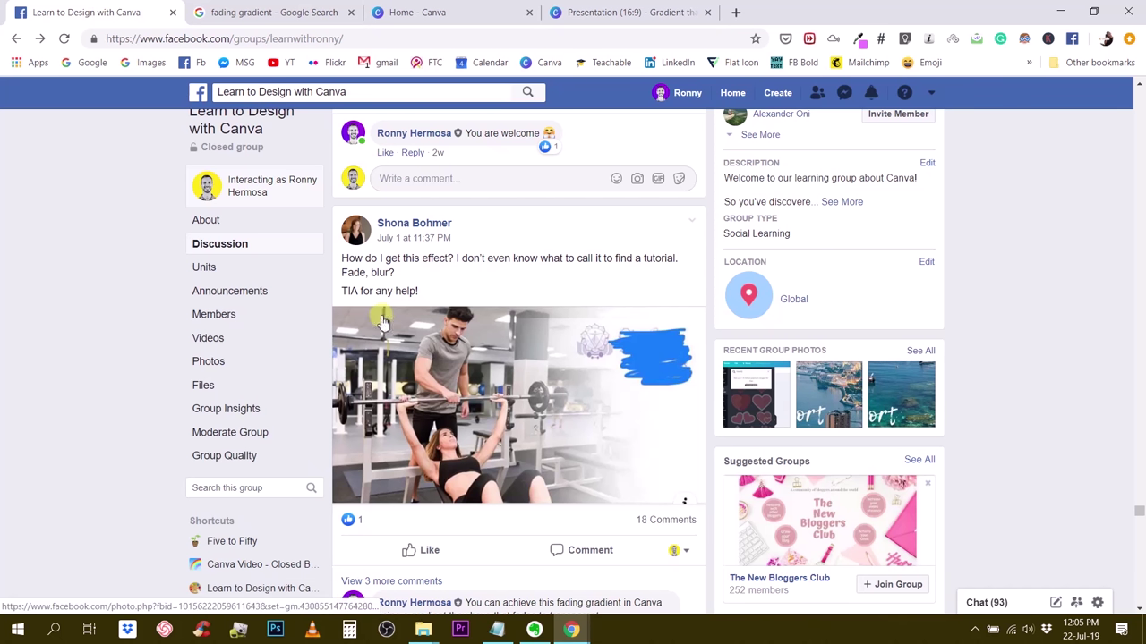
left_click(617, 12)
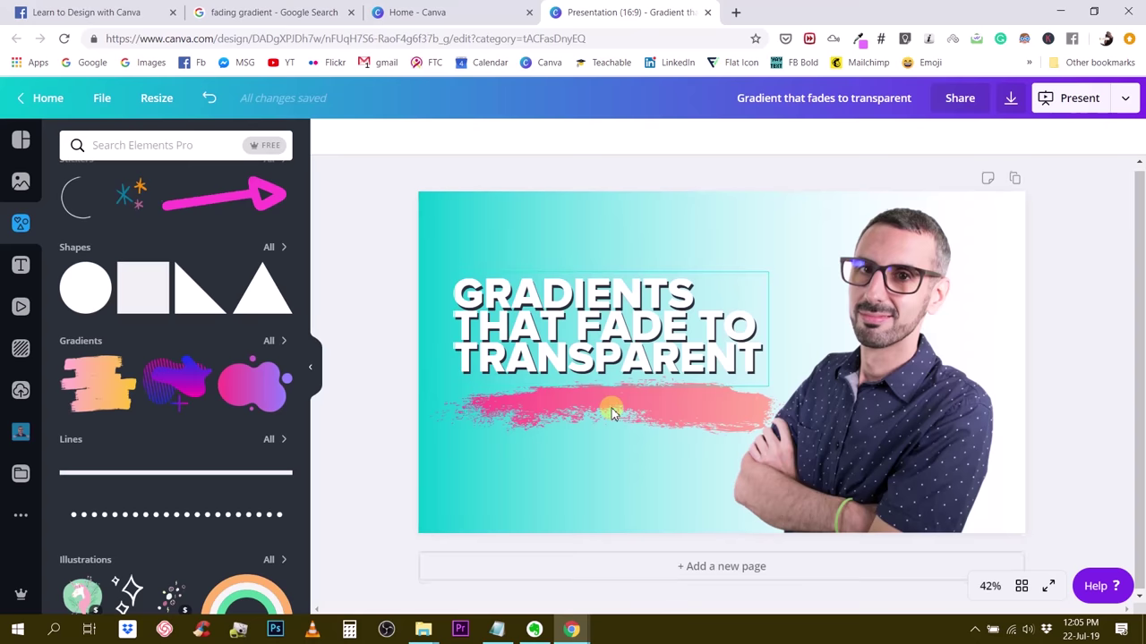
Add a blank page 2 below the title slide, then return to page 1's teal background
left_click(813, 572)
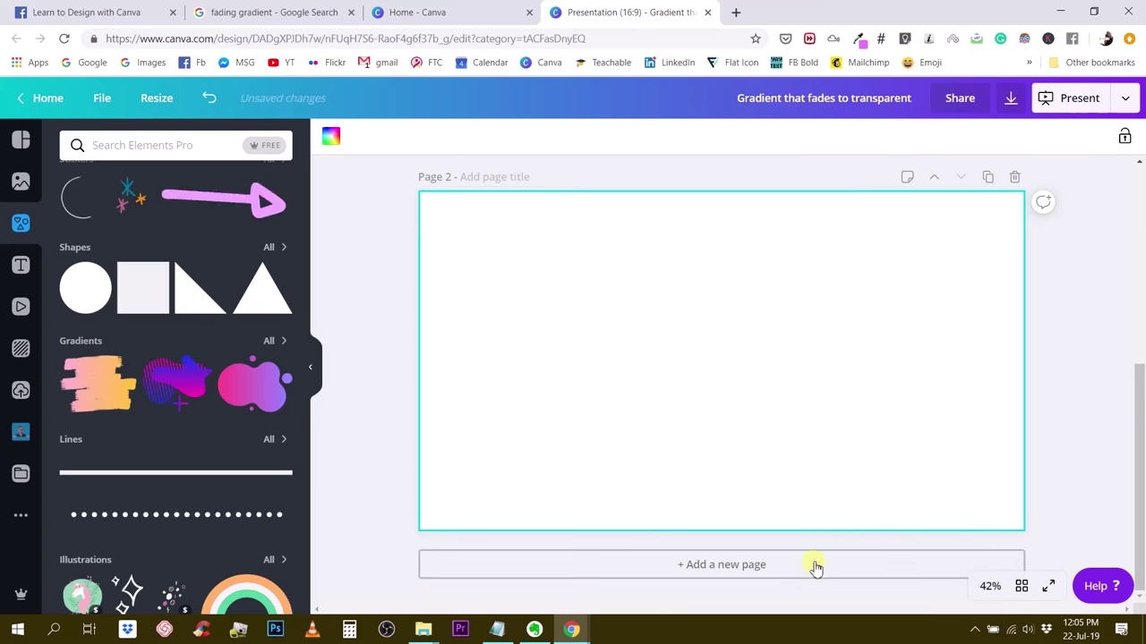
left_click(1059, 368)
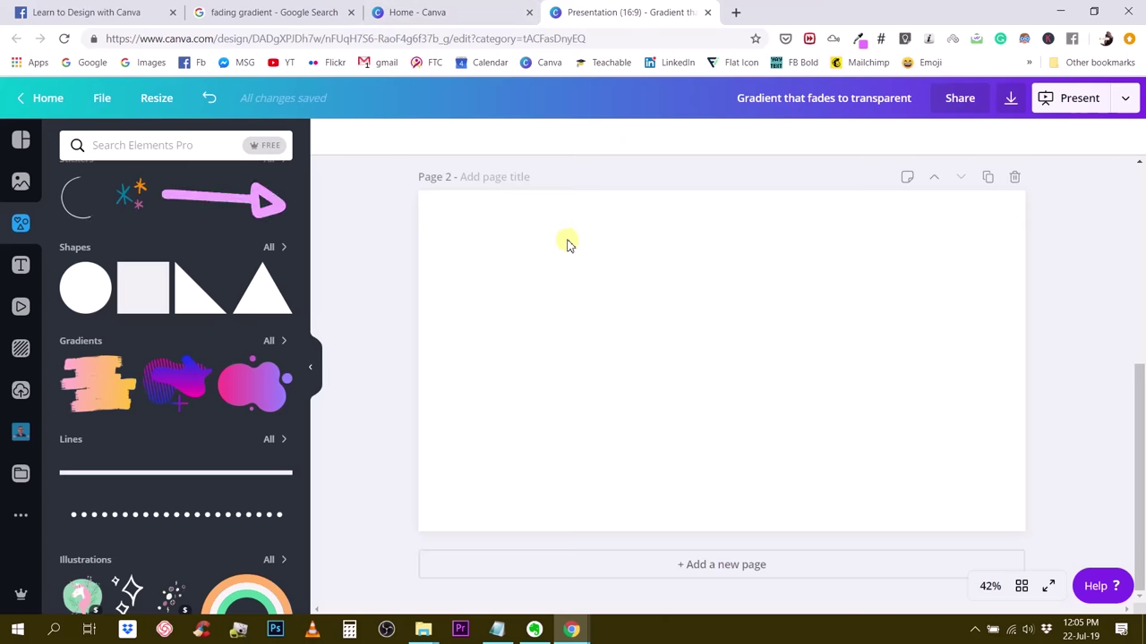
scroll(569, 249, "up", 2)
scroll(570, 249, "up", 3)
left_click(450, 236)
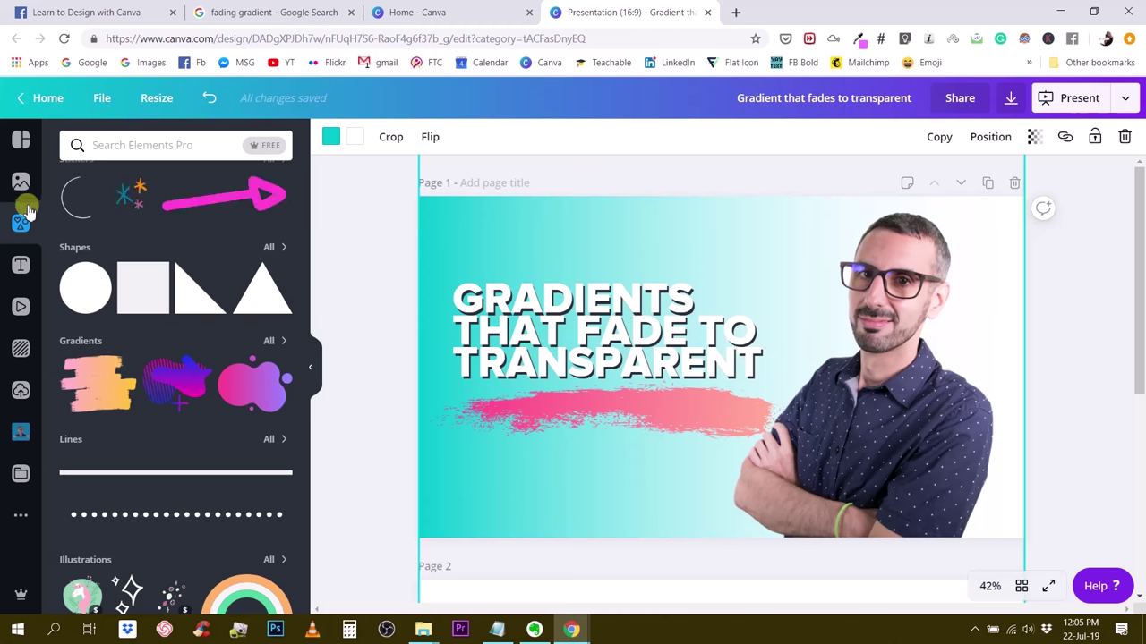
Return to the Elements library and bring up the Gradients category
left_click(20, 141)
left_click(20, 222)
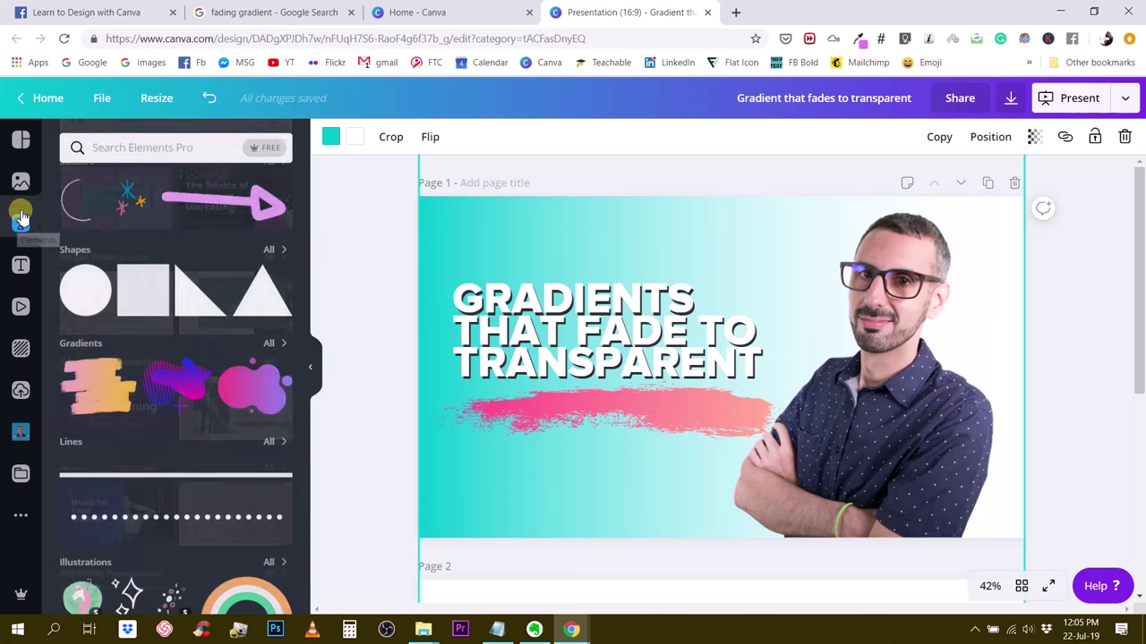
left_click(208, 145)
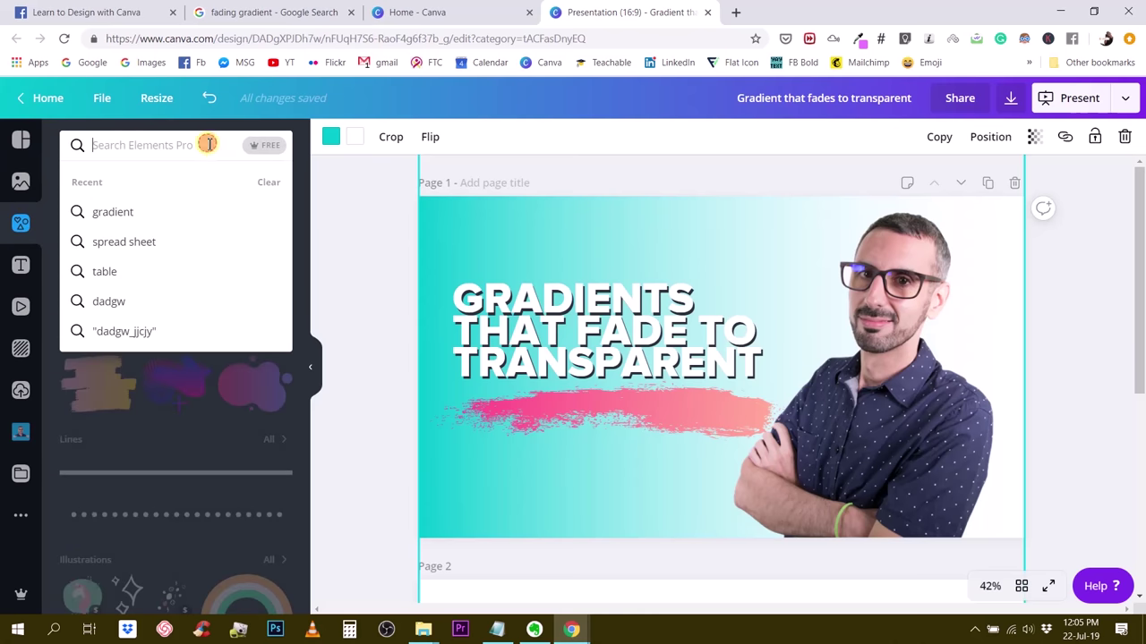
scroll(224, 448, "up", 5)
scroll(229, 402, "down", 4)
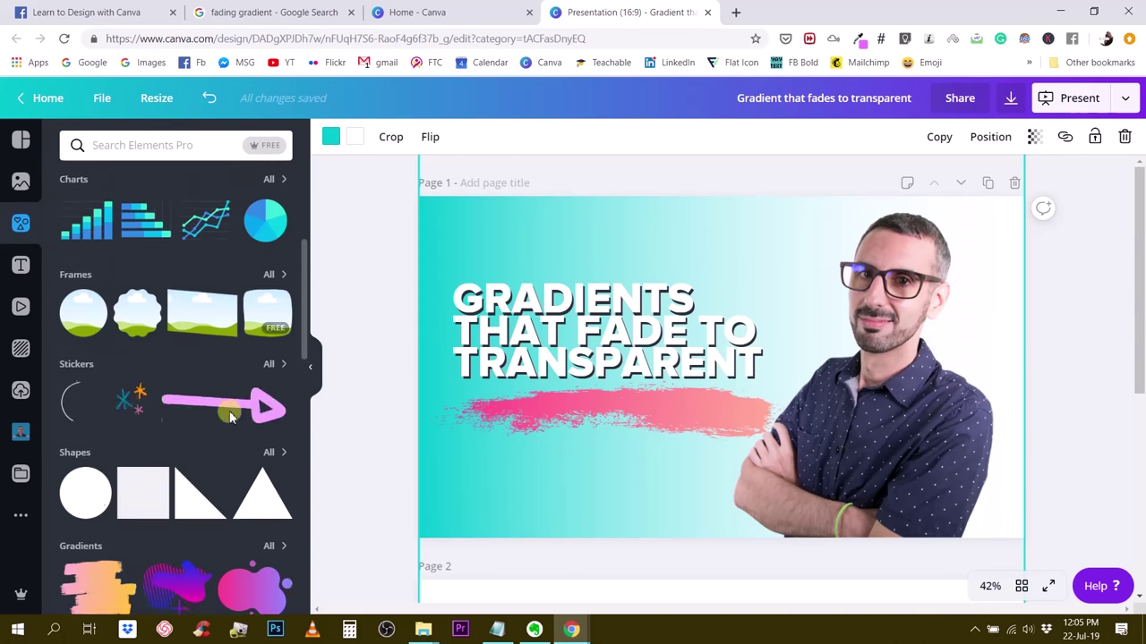
scroll(222, 498, "down", 1)
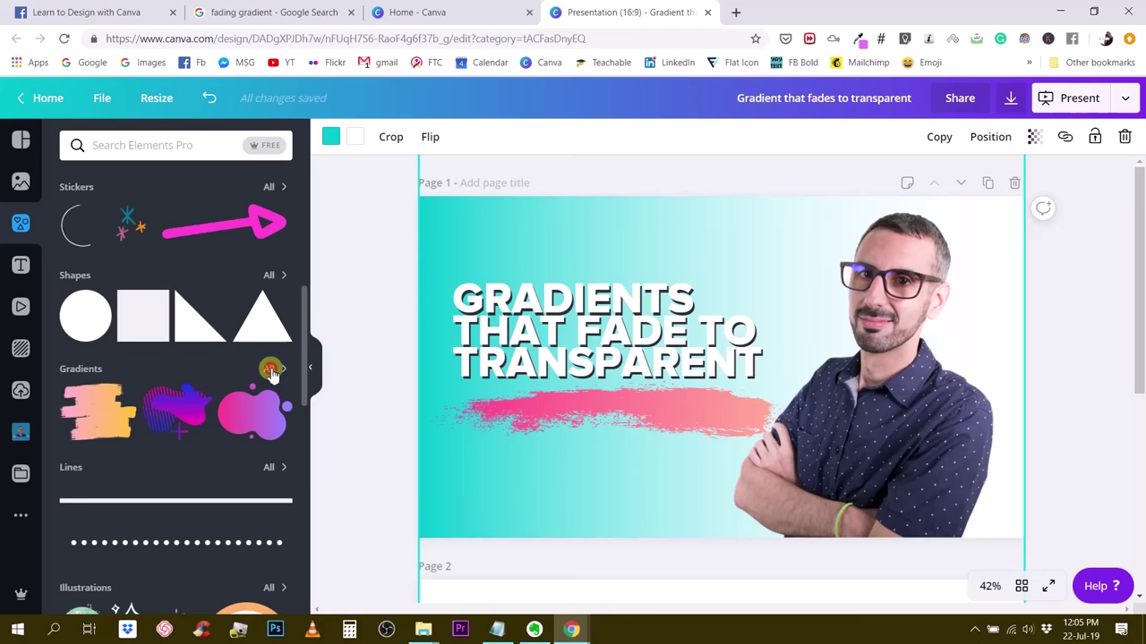
Show all gradient elements and check the purple fade-to-transparent gradient's info card
left_click(268, 462)
scroll(264, 417, "down", 5)
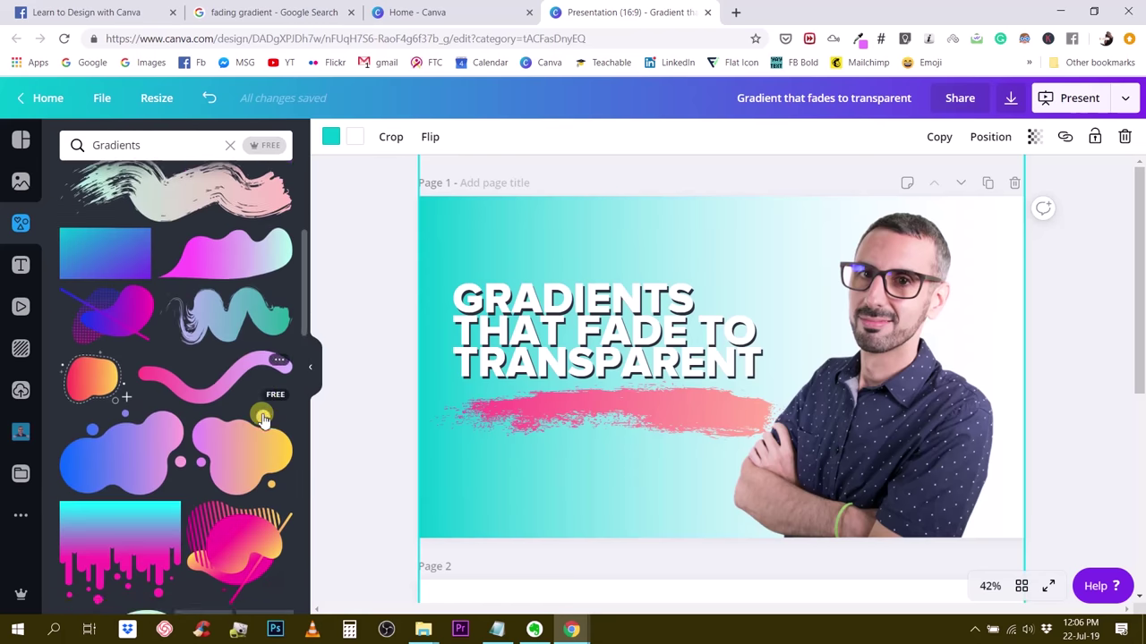
scroll(262, 421, "down", 10)
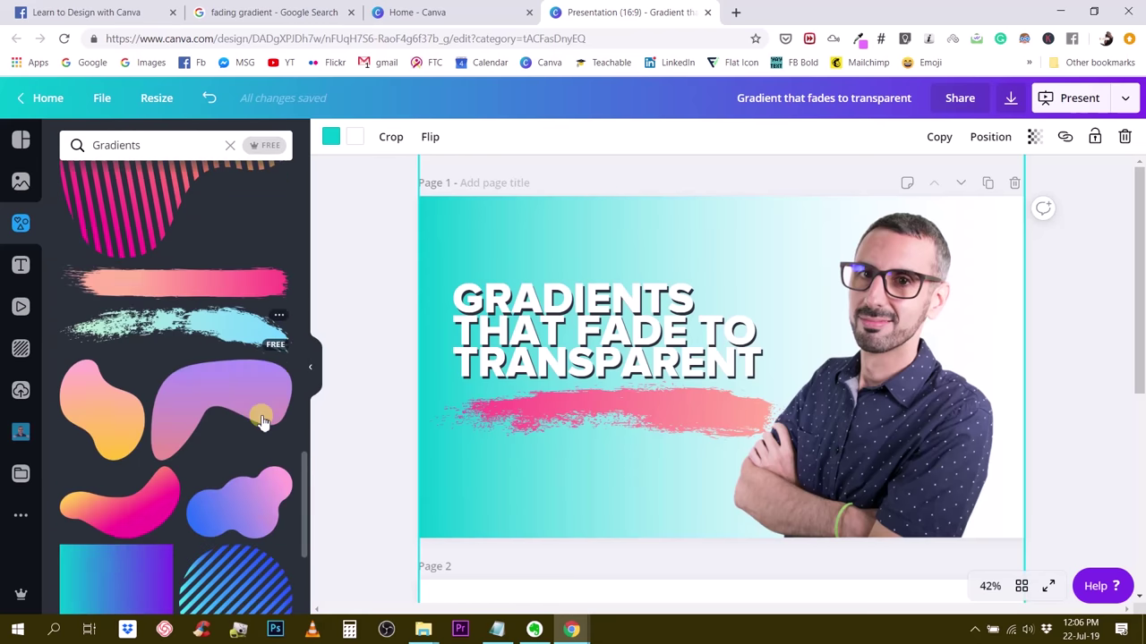
scroll(257, 422, "down", 10)
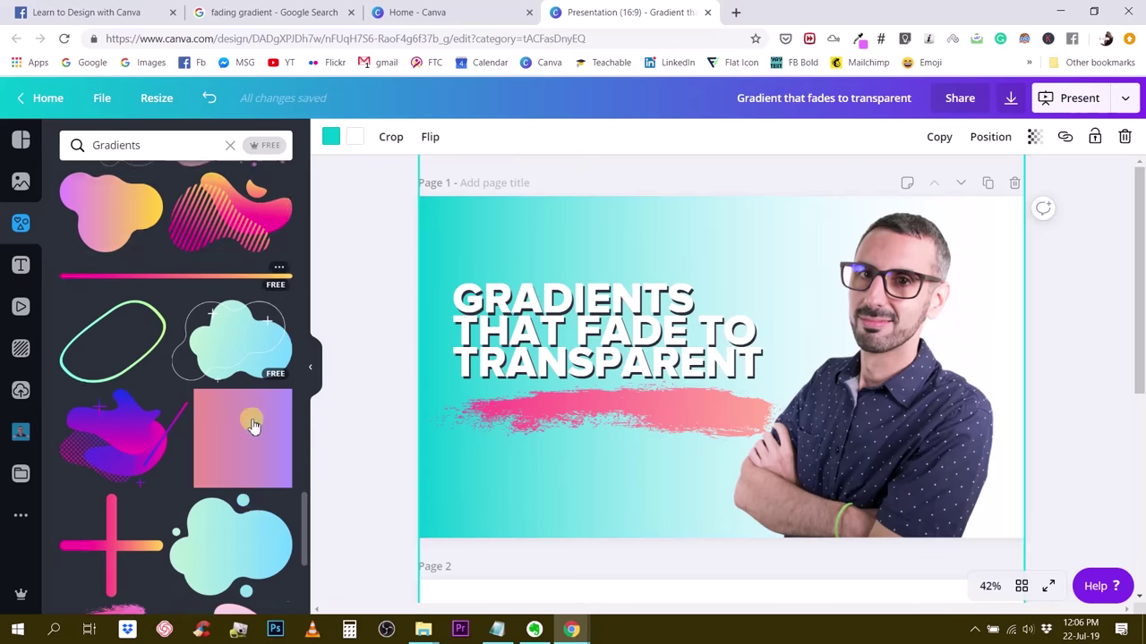
scroll(254, 426, "down", 10)
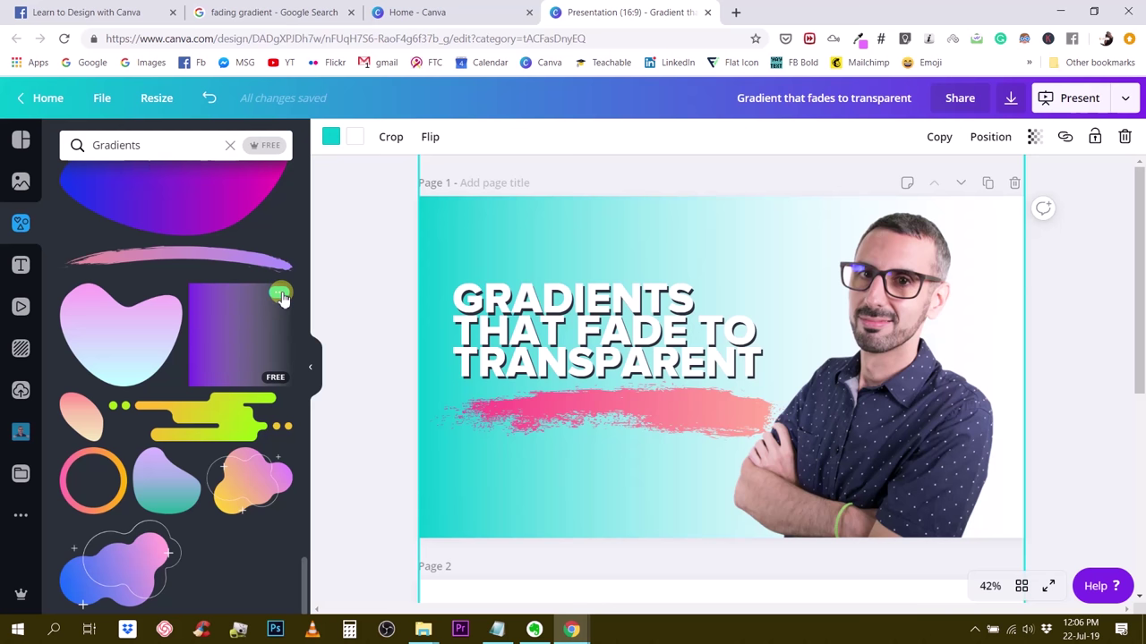
left_click(281, 296)
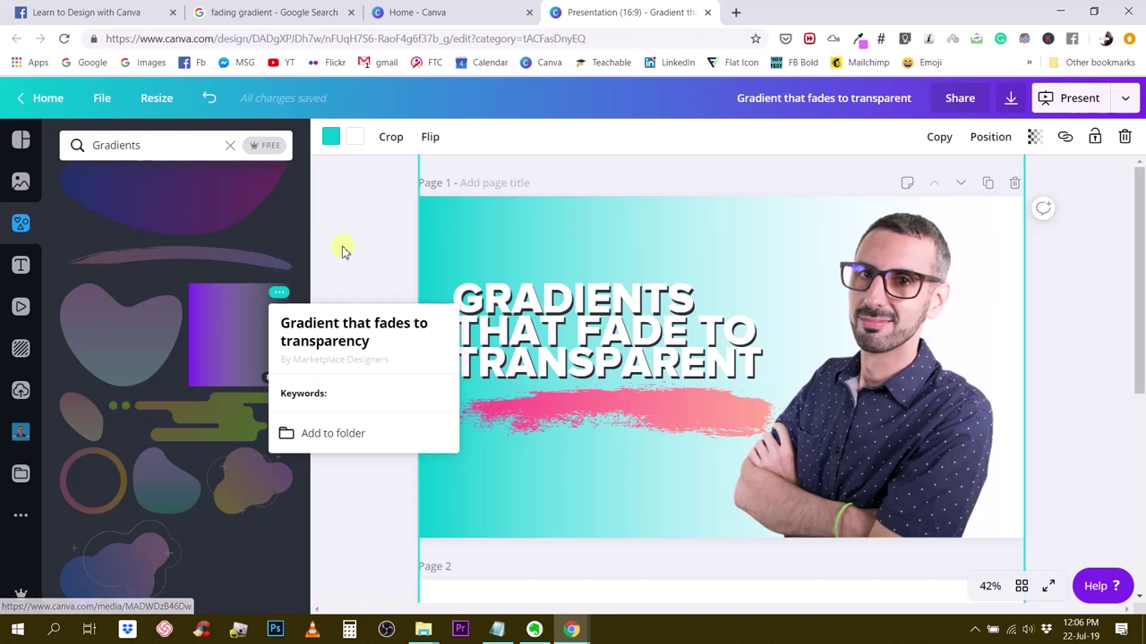
left_click(326, 275)
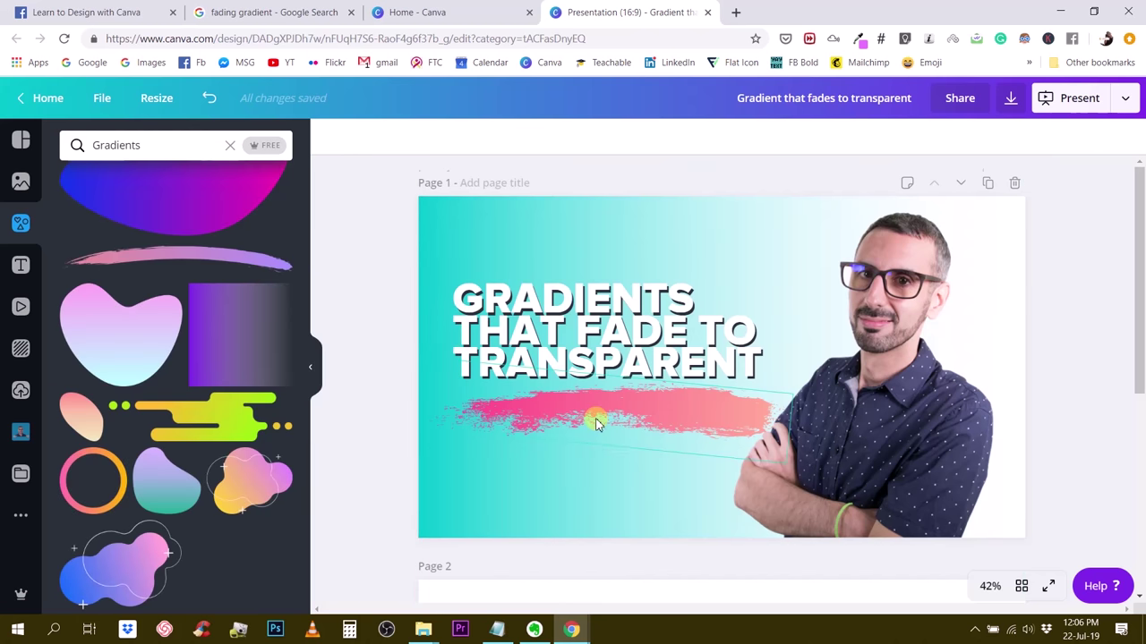
scroll(593, 417, "down", 3)
left_click(640, 394)
Add the purple gradient to page 2's top-left and enlarge it to 1,581 × 1,581
scroll(635, 351, "down", 1)
left_click(628, 339)
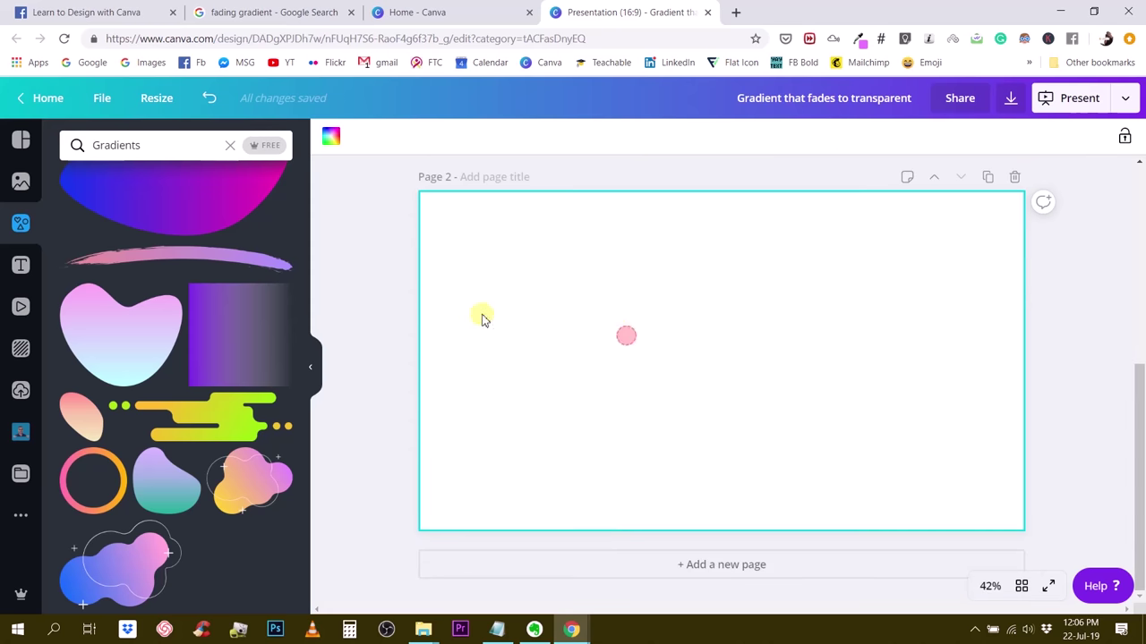
left_click(246, 328)
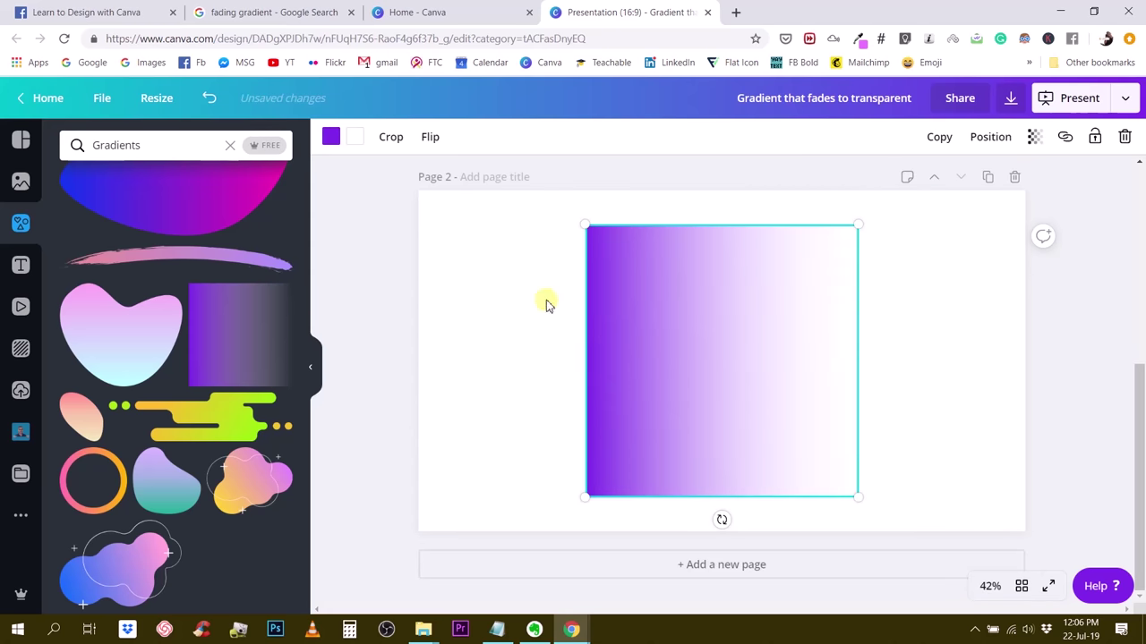
left_click_drag(640, 296, 470, 268)
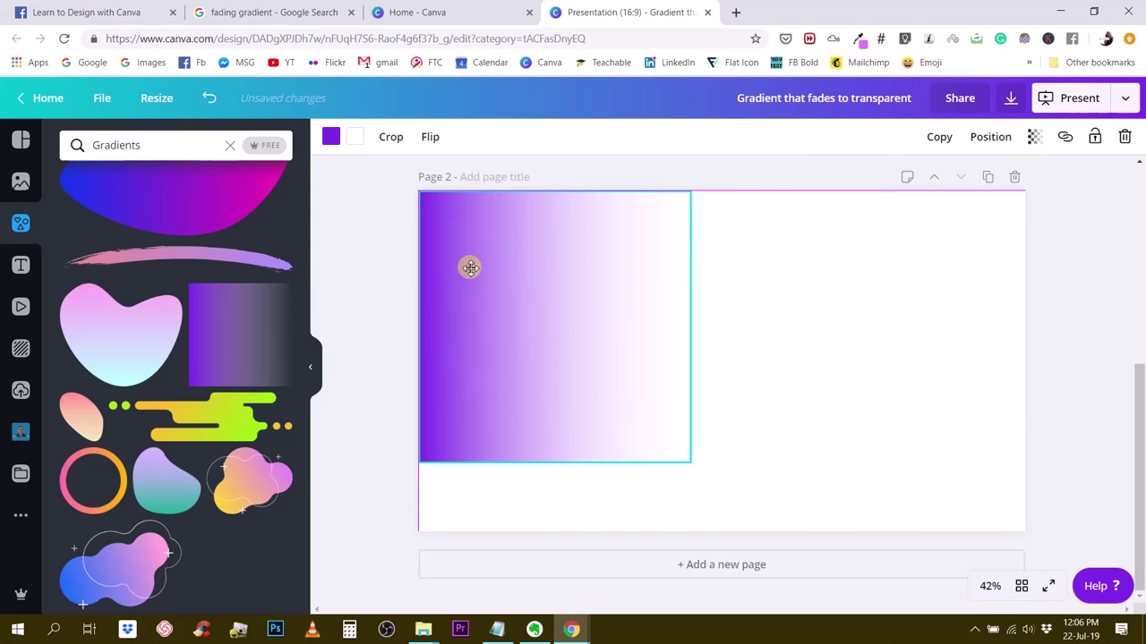
left_click_drag(687, 464, 948, 541)
left_click_drag(841, 192, 1072, 249)
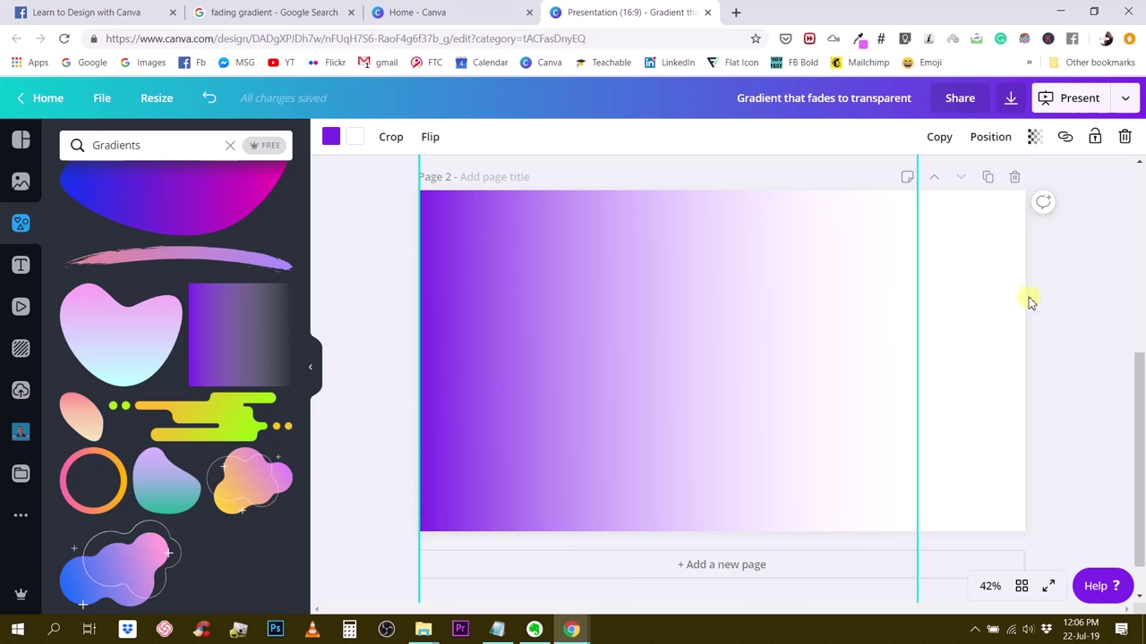
Try a peach solid colour on the gradient's colour swatches
left_click(330, 137)
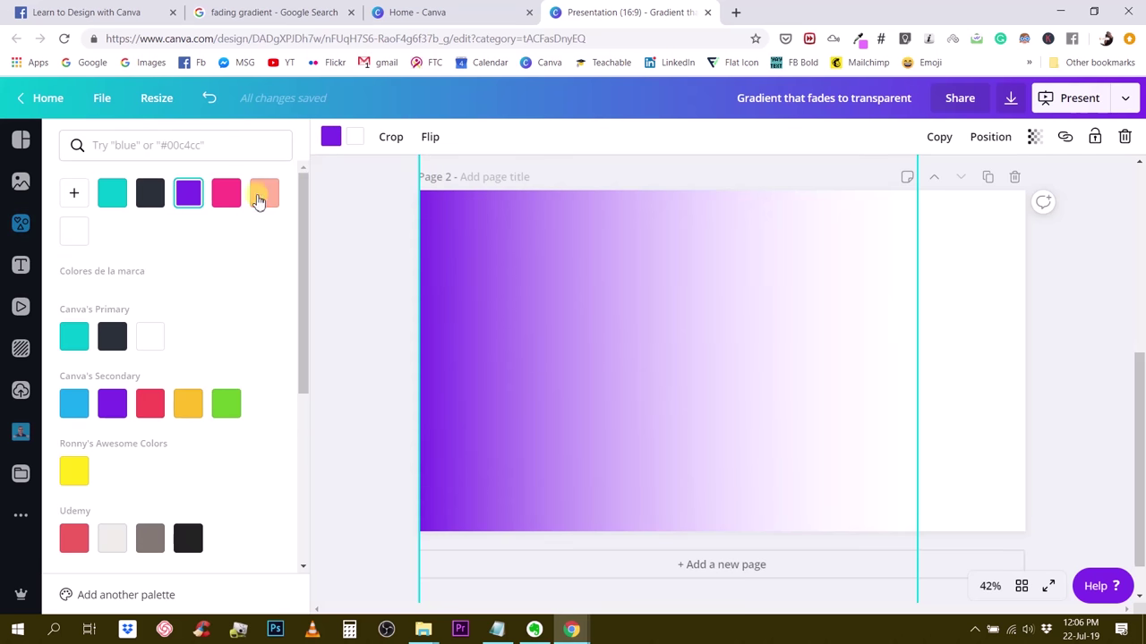
left_click(259, 198)
left_click(358, 140)
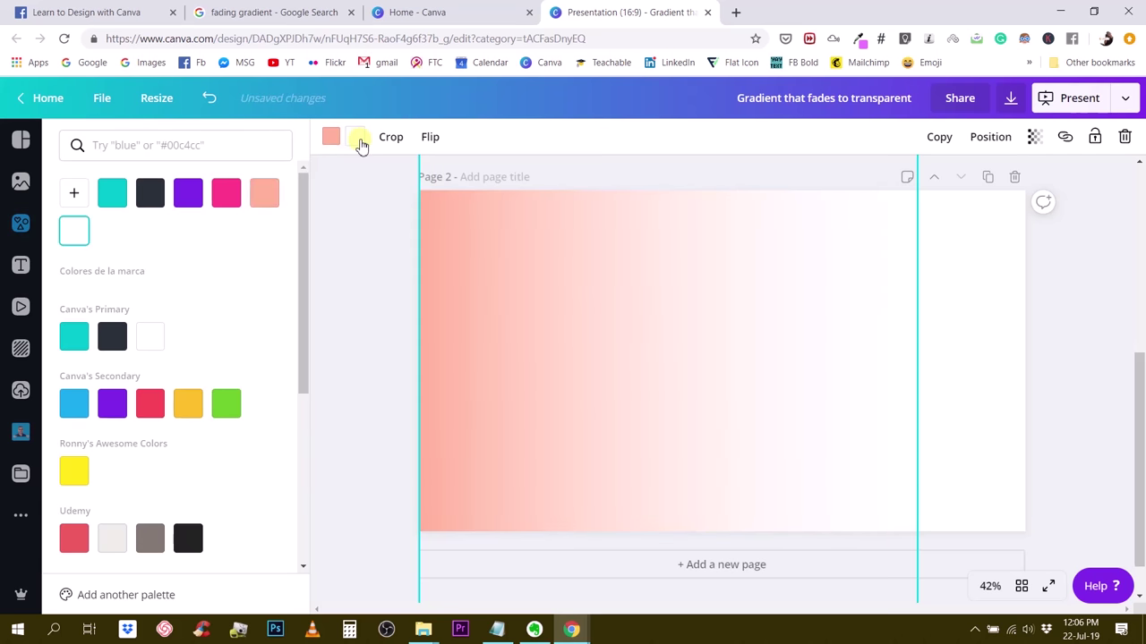
left_click(358, 140)
double_click(358, 141)
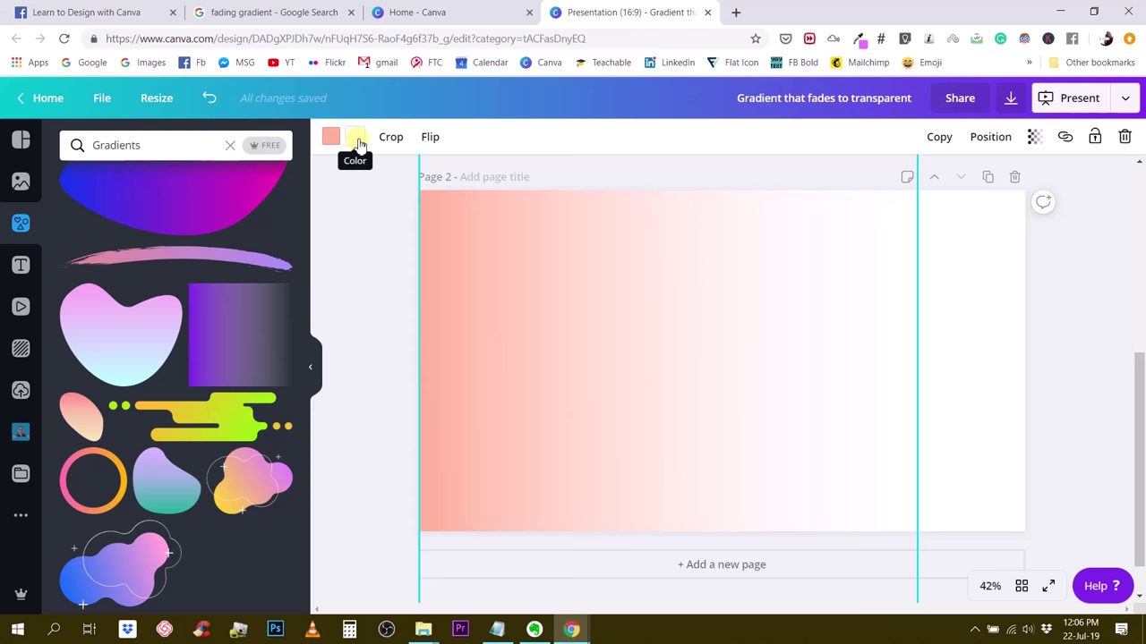
Trial pink, green, orange and red, then recolour the gradient magenta
left_click(332, 136)
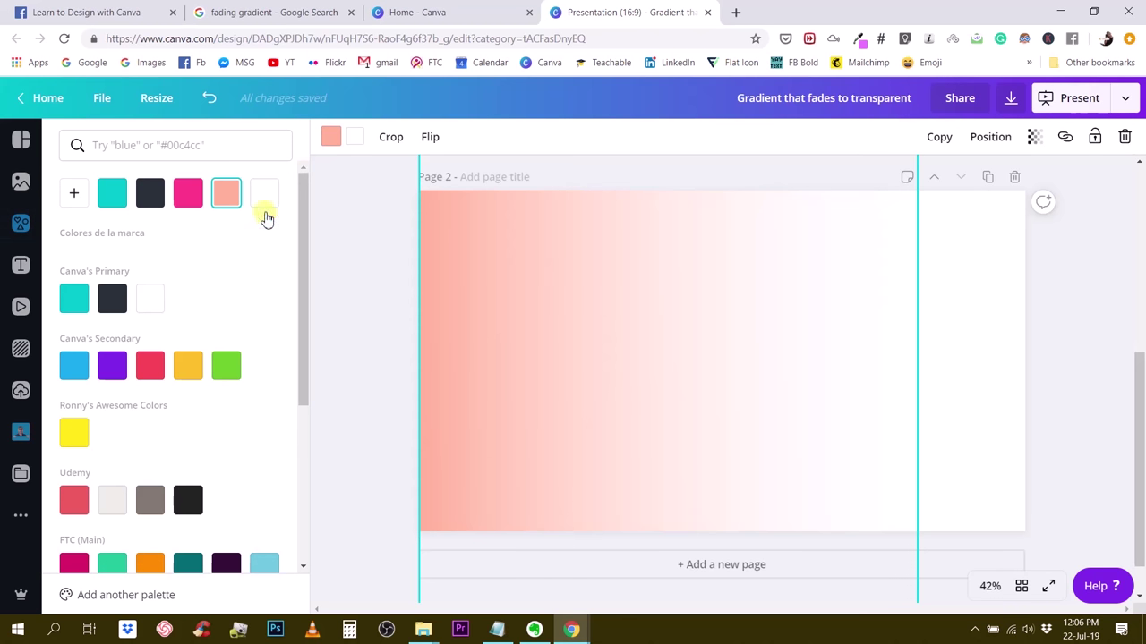
left_click(192, 195)
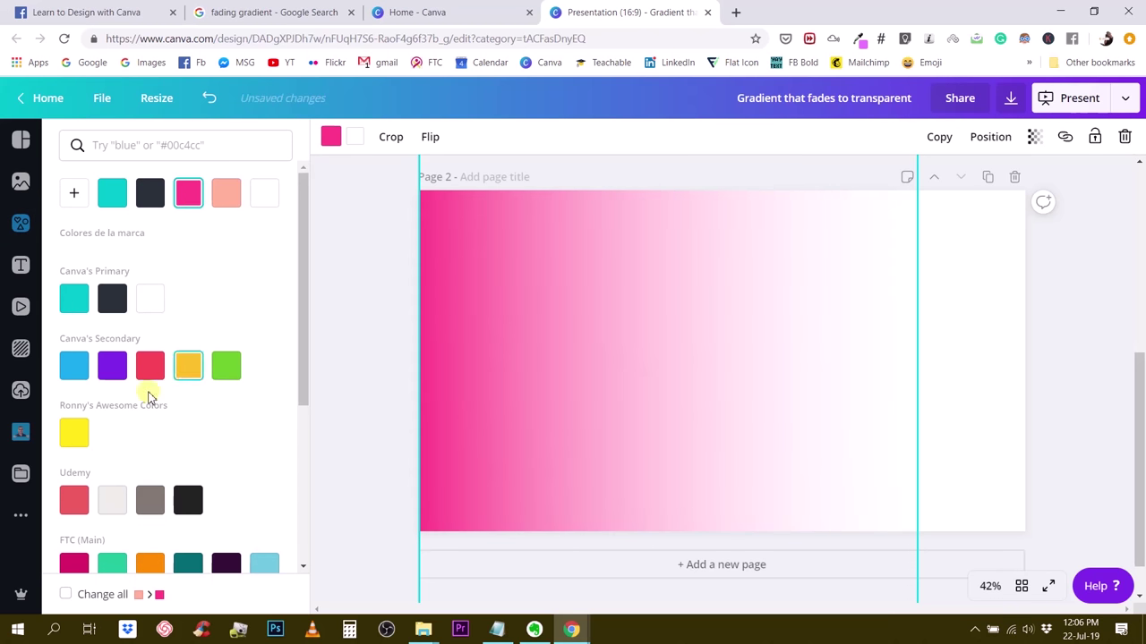
scroll(146, 354, "down", 2)
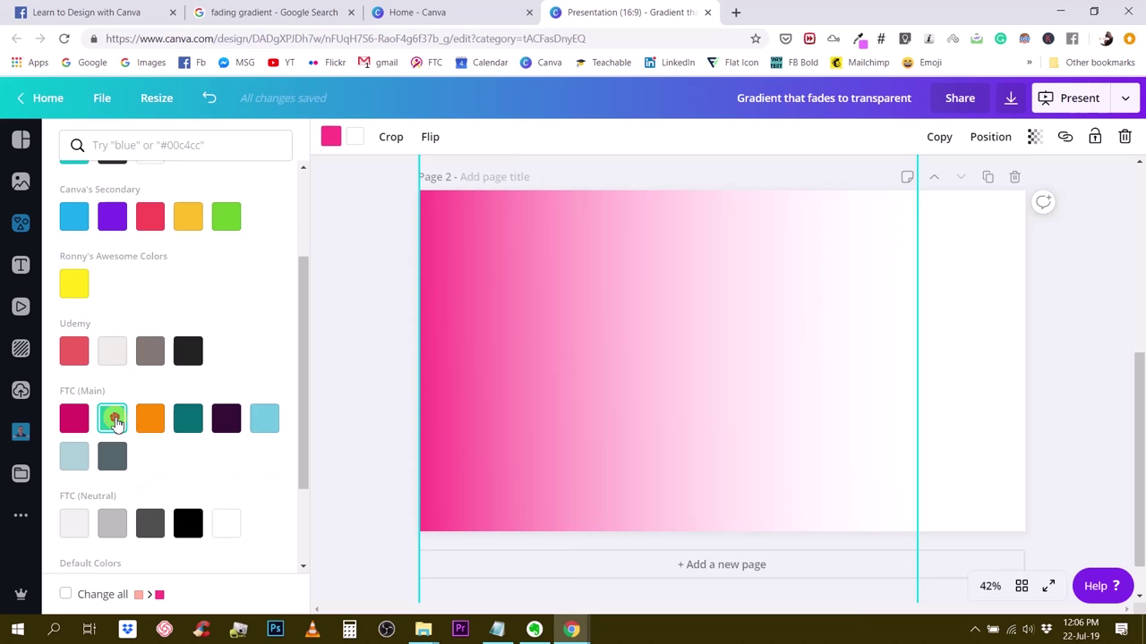
left_click(113, 417)
left_click(154, 422)
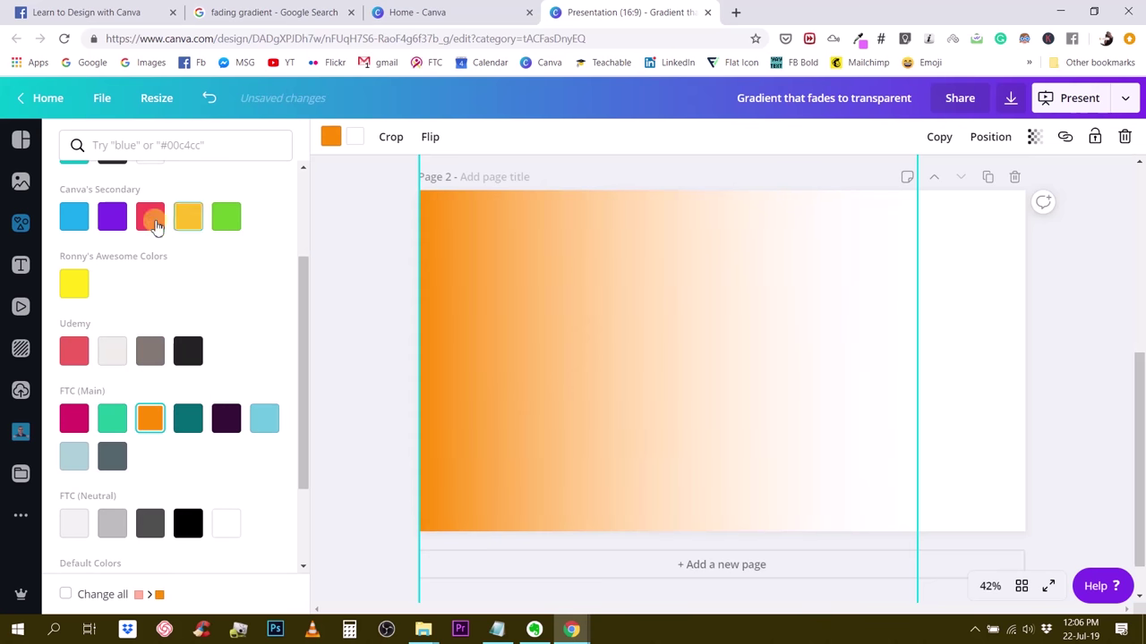
left_click(151, 217)
left_click(74, 418)
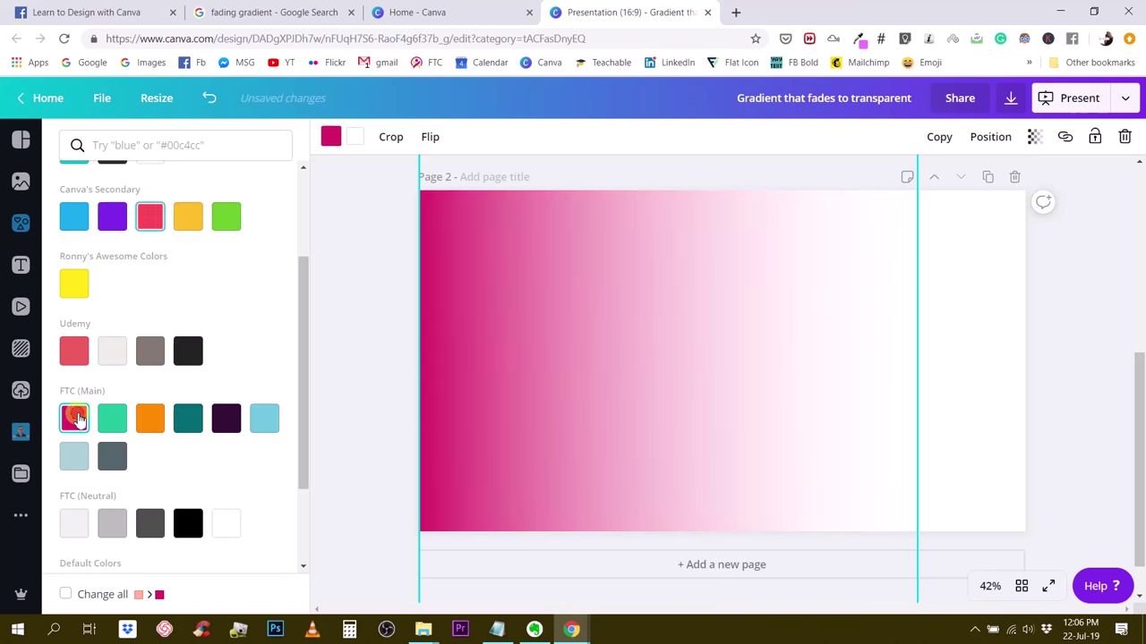
left_click(357, 304)
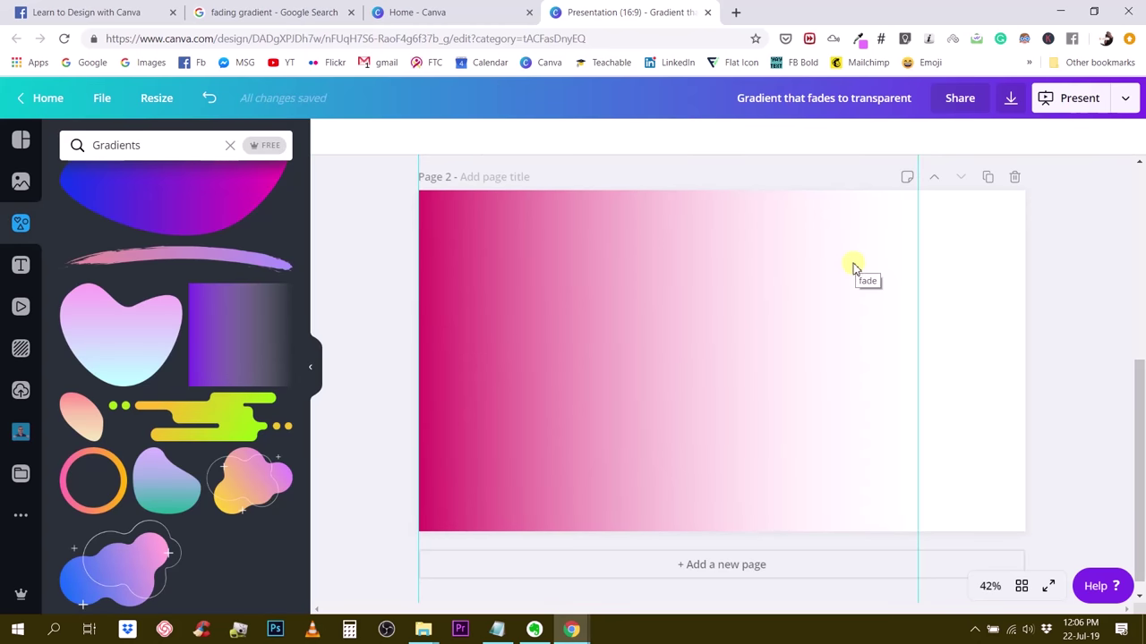
Resize the magenta gradient to 1,416 × 1,416 on page 2
left_click(654, 369)
scroll(844, 496, "down", 1)
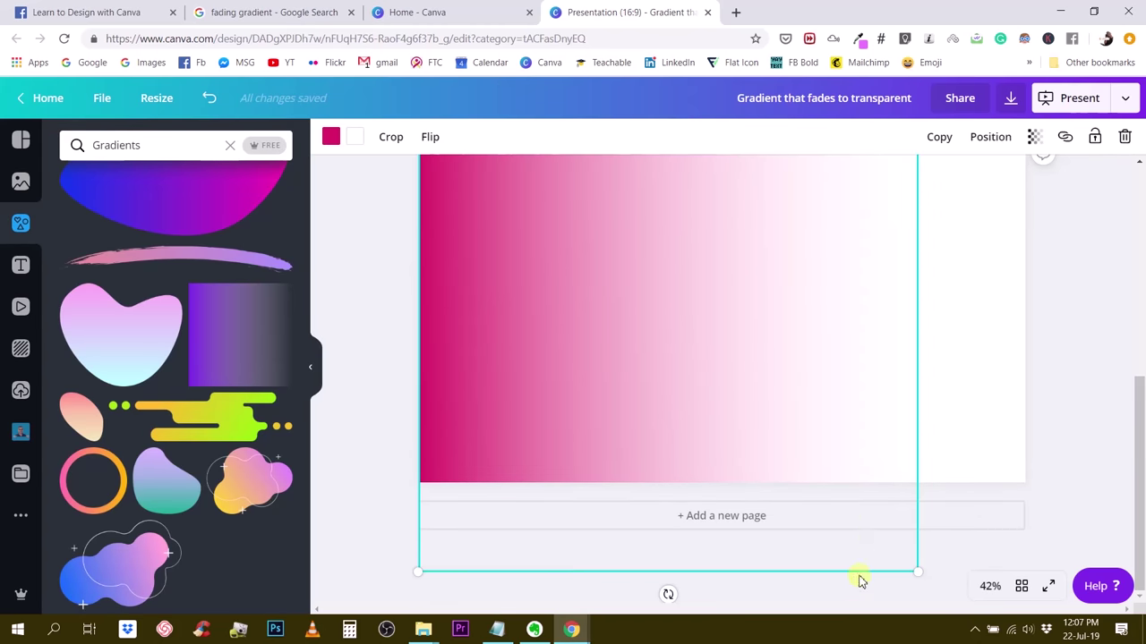
left_click_drag(918, 573, 899, 542)
left_click(1079, 340)
scroll(890, 415, "up", 4)
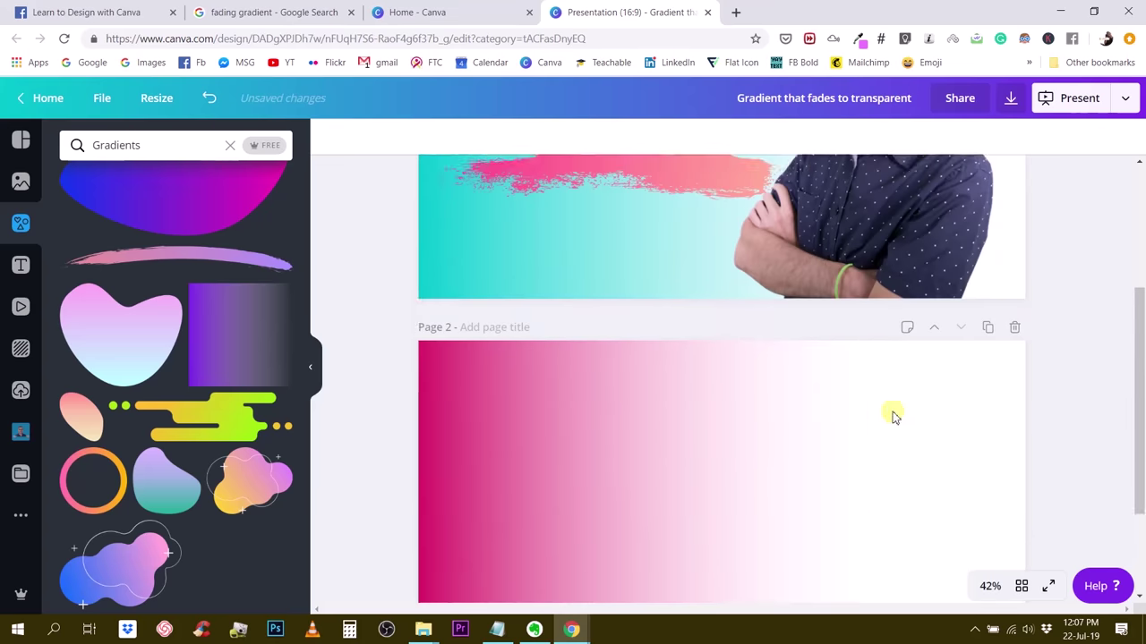
Add the cow-shirt portrait from Uploads to page 2, then delete it again
scroll(900, 242, "up", 2)
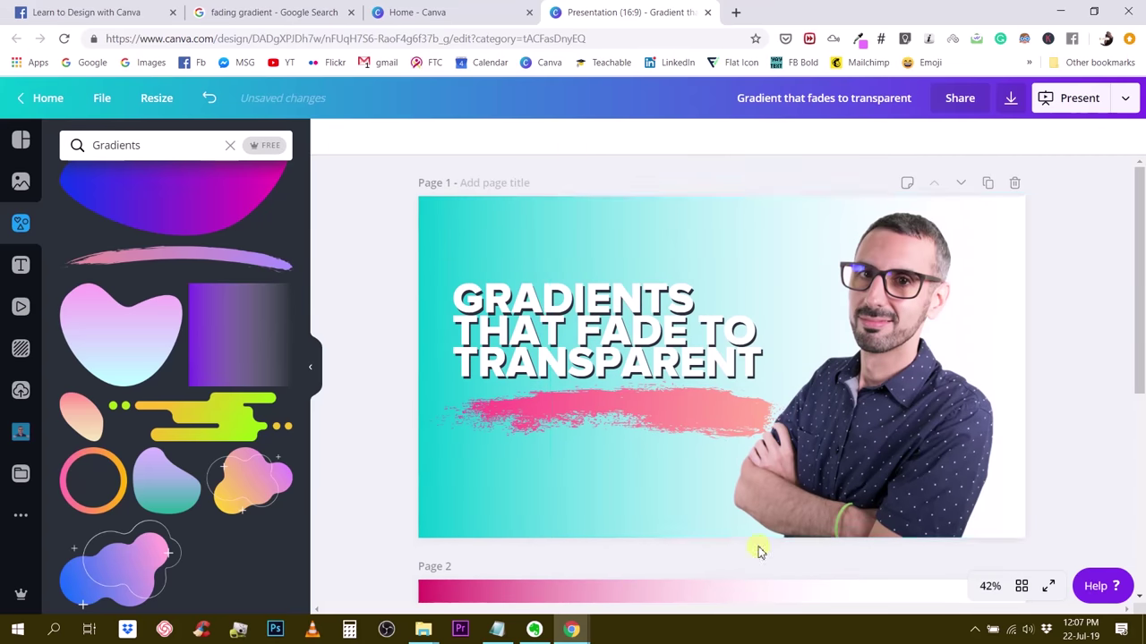
scroll(785, 510, "down", 5)
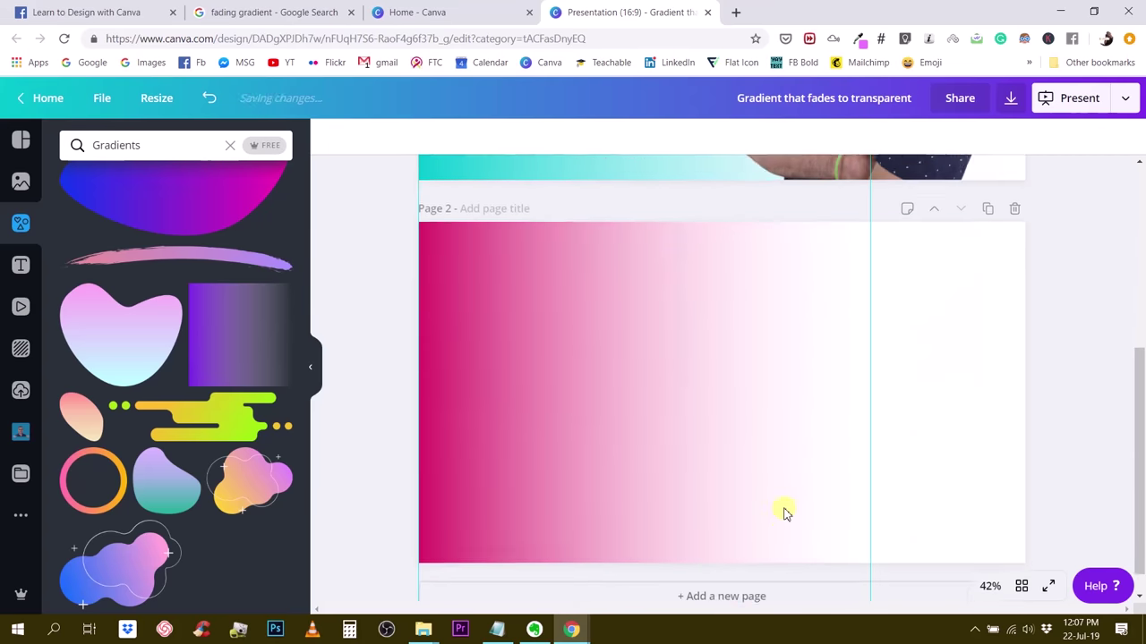
left_click(982, 417)
left_click(21, 431)
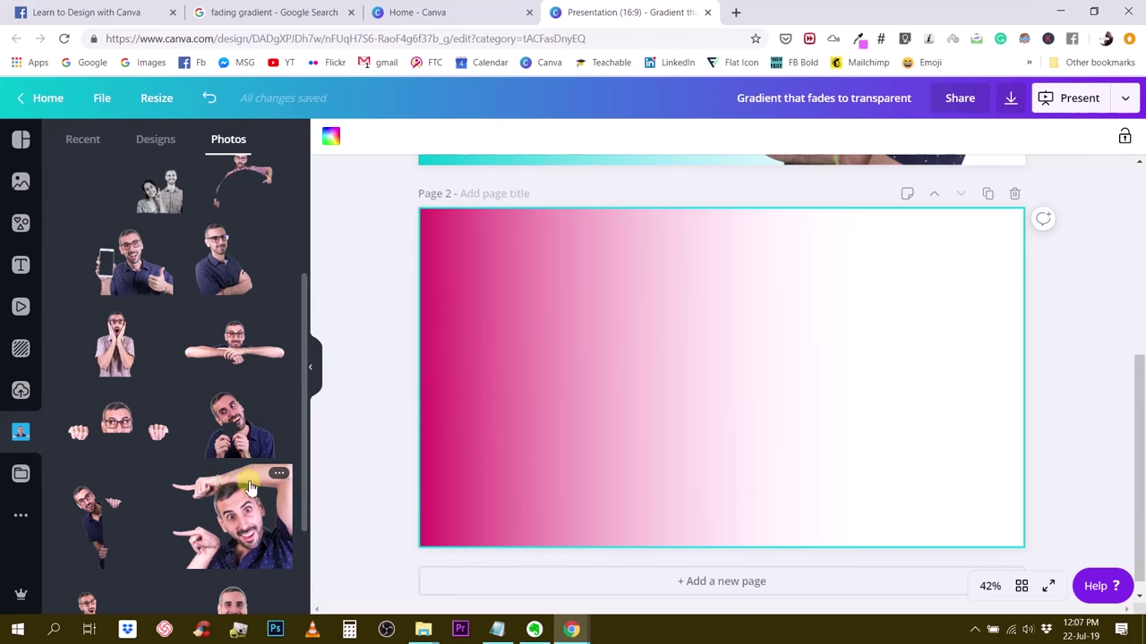
scroll(222, 371, "up", 3)
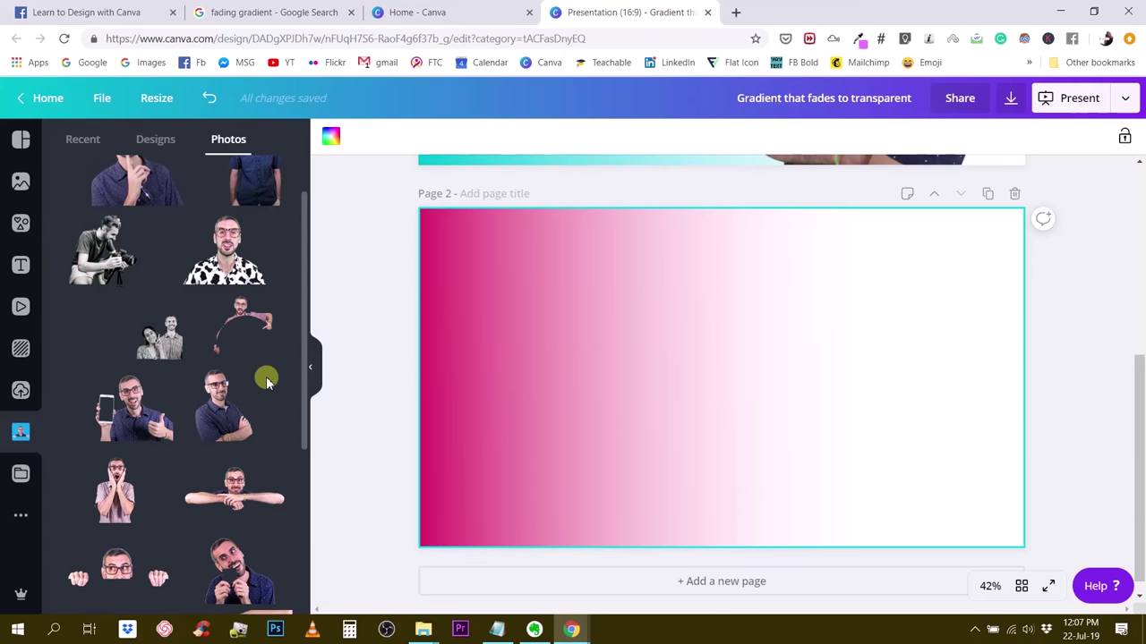
scroll(197, 332, "down", 1)
scroll(197, 332, "up", 1)
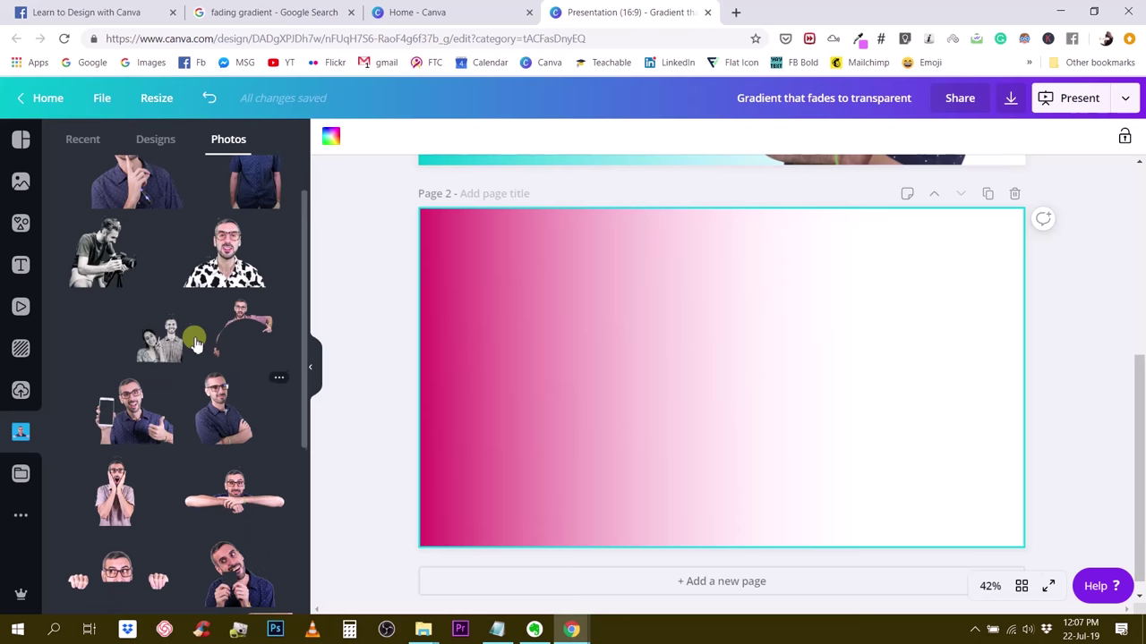
left_click(219, 283)
left_click_drag(686, 380, 785, 416)
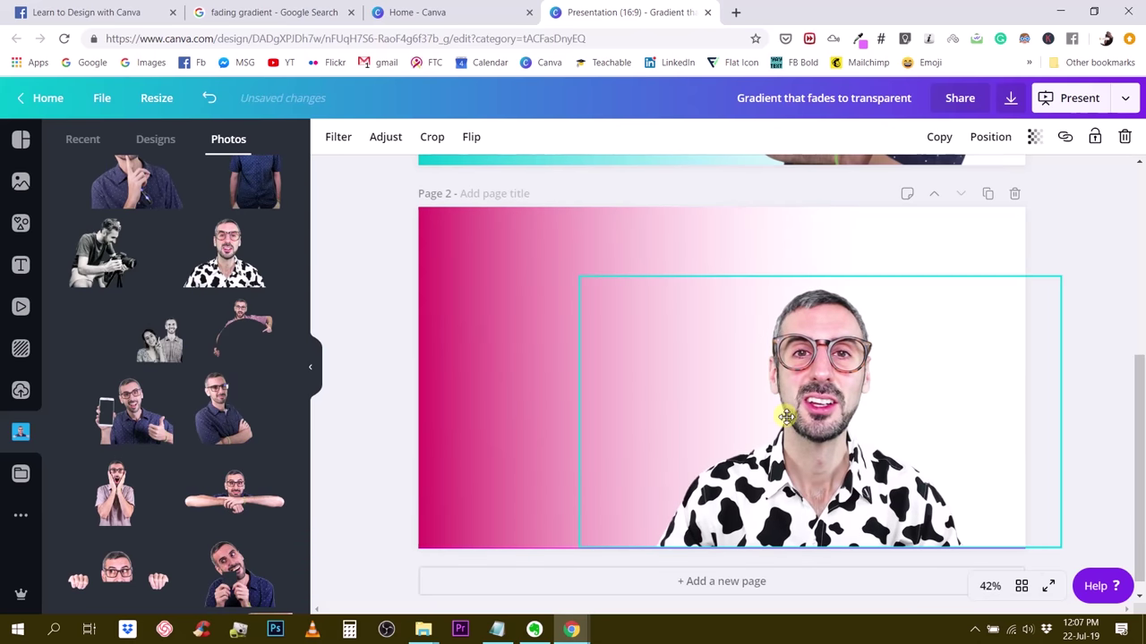
key("Delete")
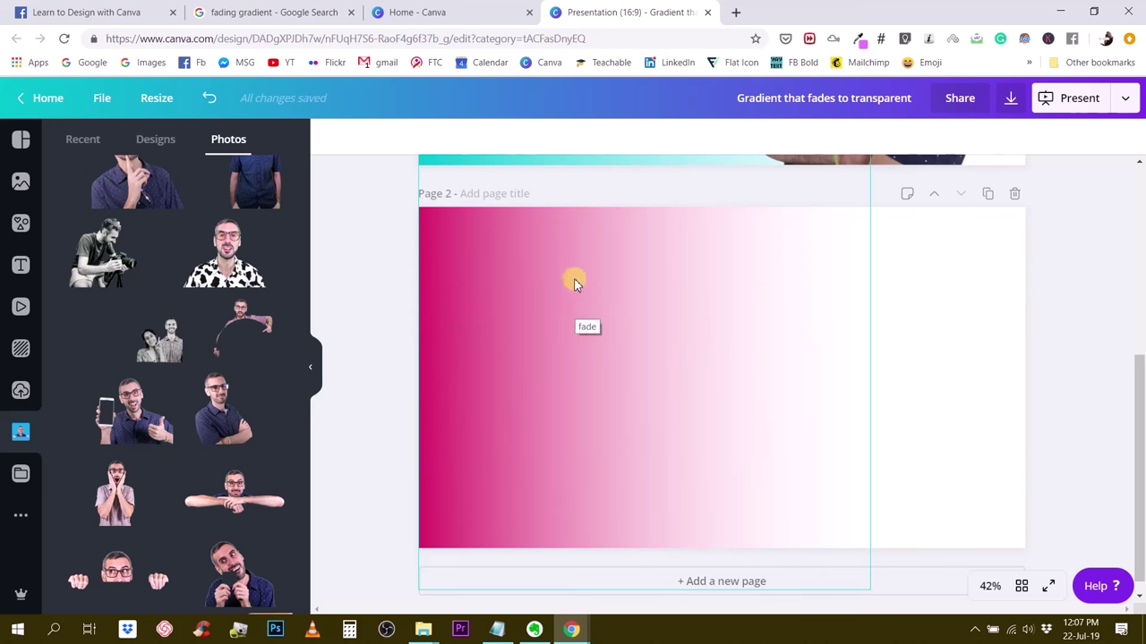
Select the gradient and bring up stock photos for 'swimming pool'
left_click(936, 340)
scroll(197, 269, "up", 2)
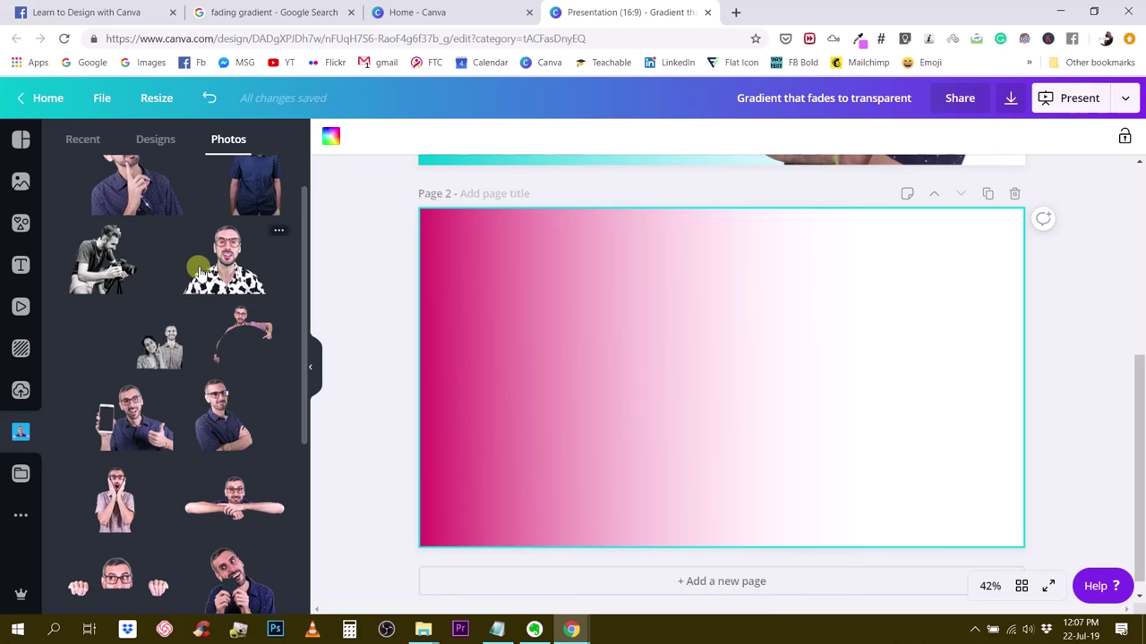
left_click(21, 184)
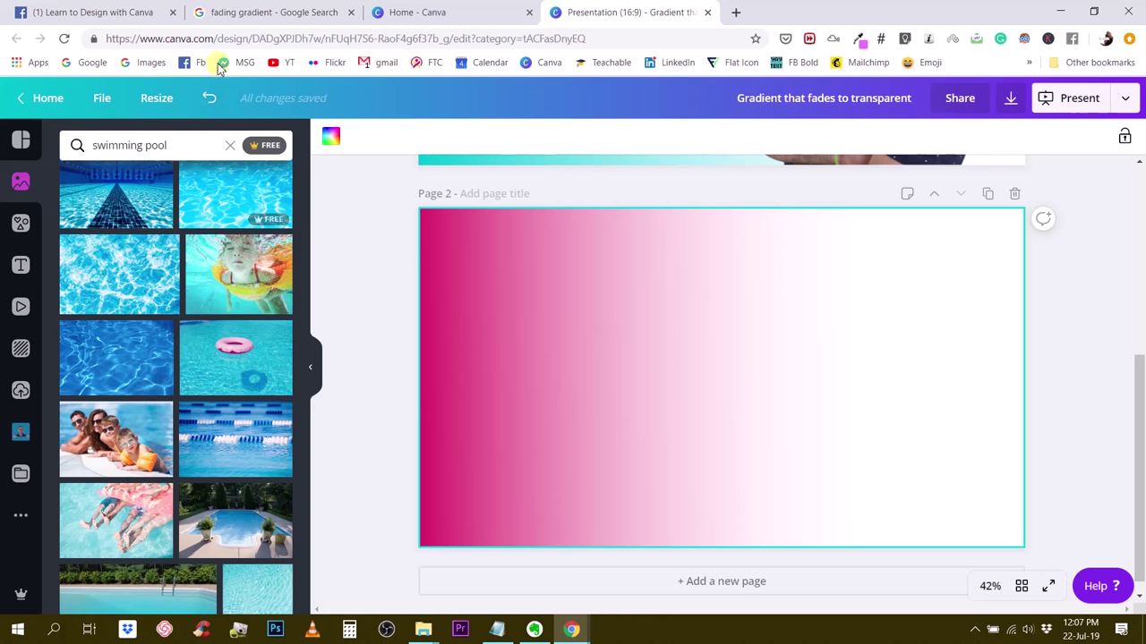
left_click(94, 14)
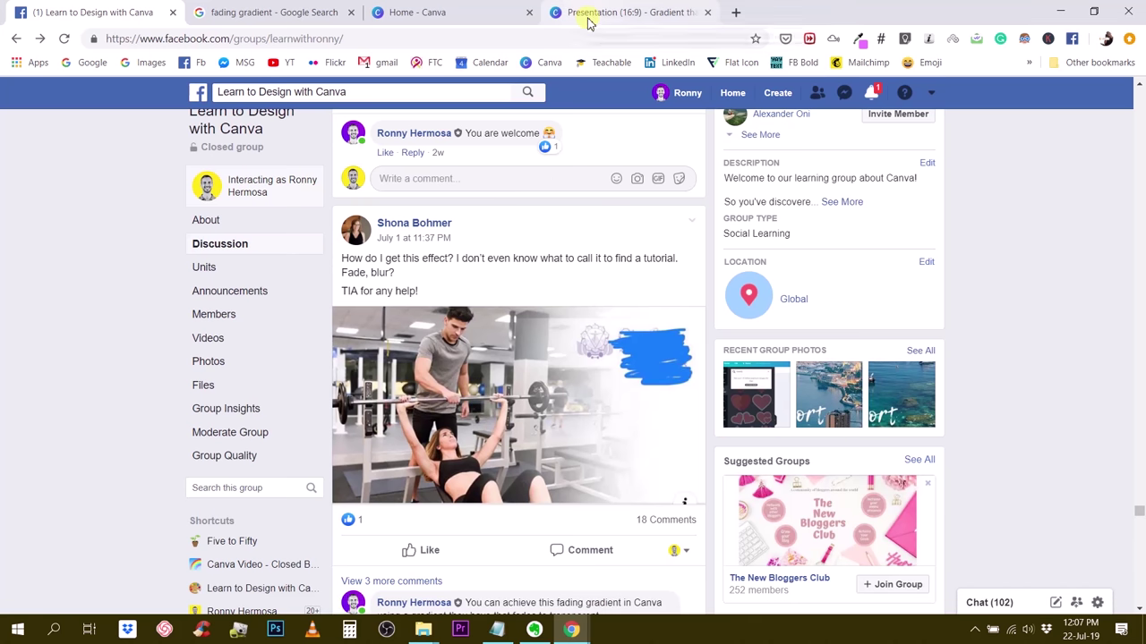
left_click(622, 14)
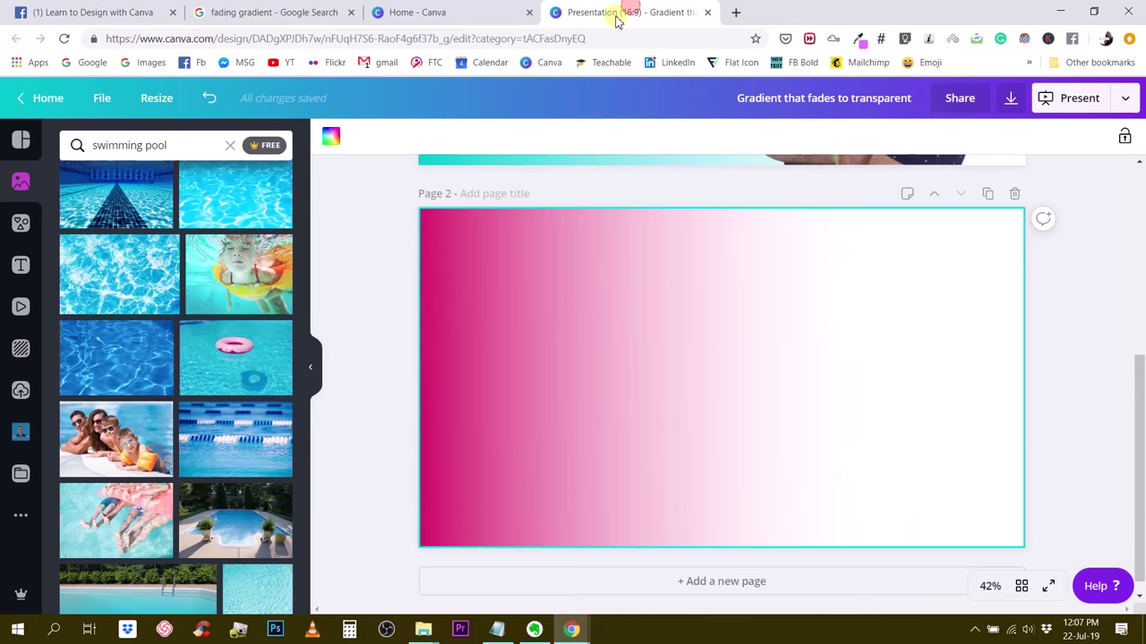
Add the family pool photo, enlarge it to about 1,624 × 1,080, and drop it below the gradient strip
left_click(482, 325)
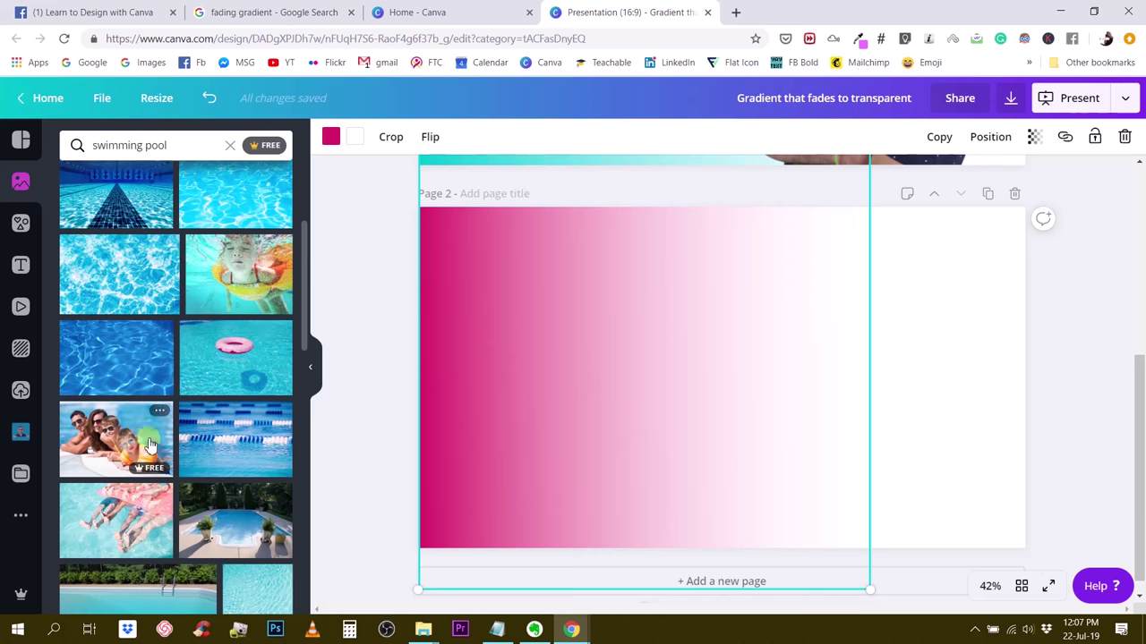
scroll(114, 413, "down", 3)
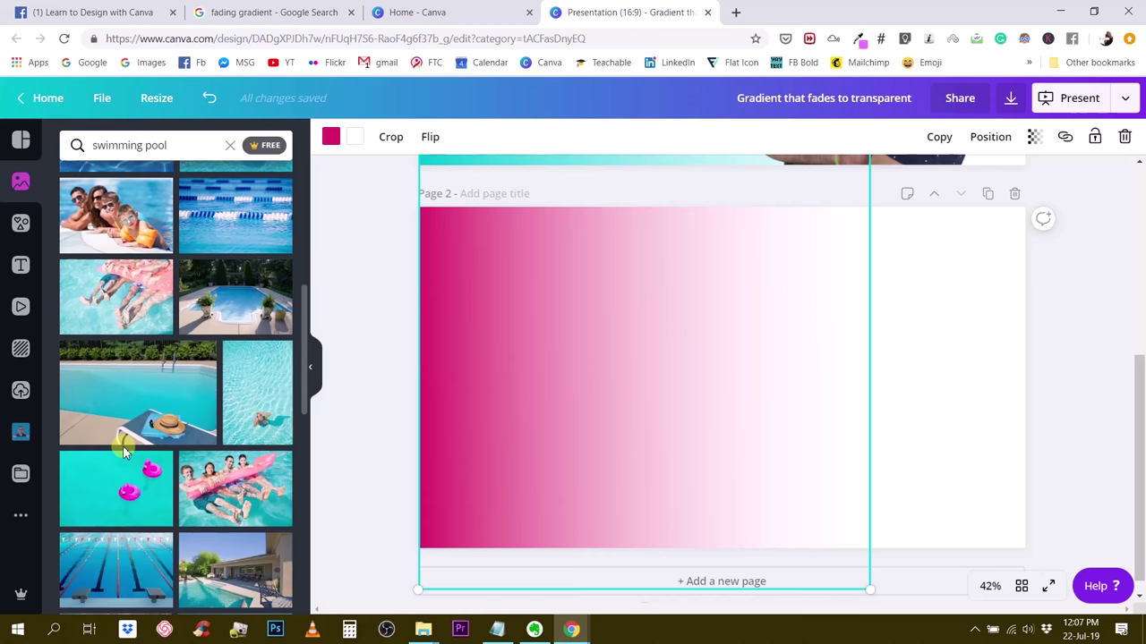
scroll(121, 421, "up", 2)
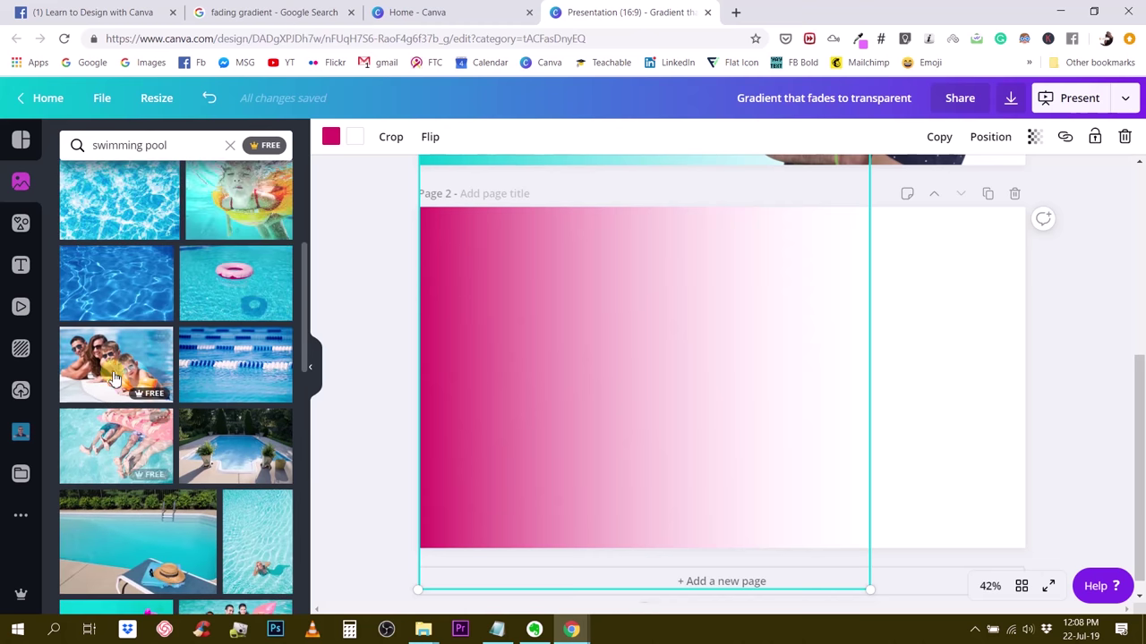
left_click(114, 371)
left_click_drag(613, 299, 515, 265)
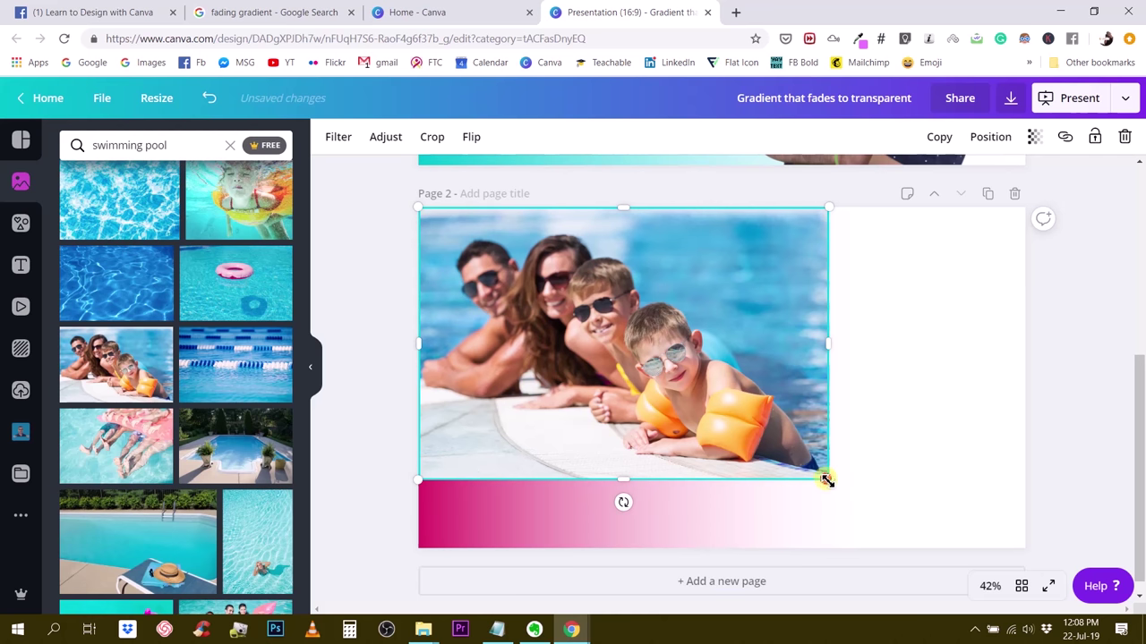
left_click_drag(833, 482, 931, 552)
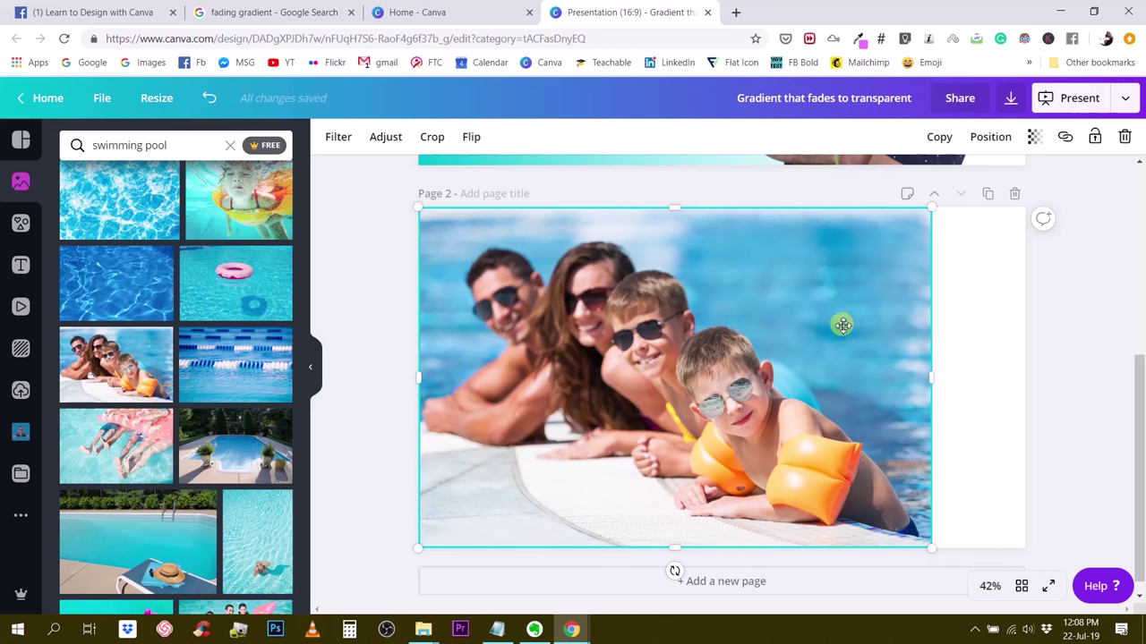
left_click_drag(841, 325, 806, 327)
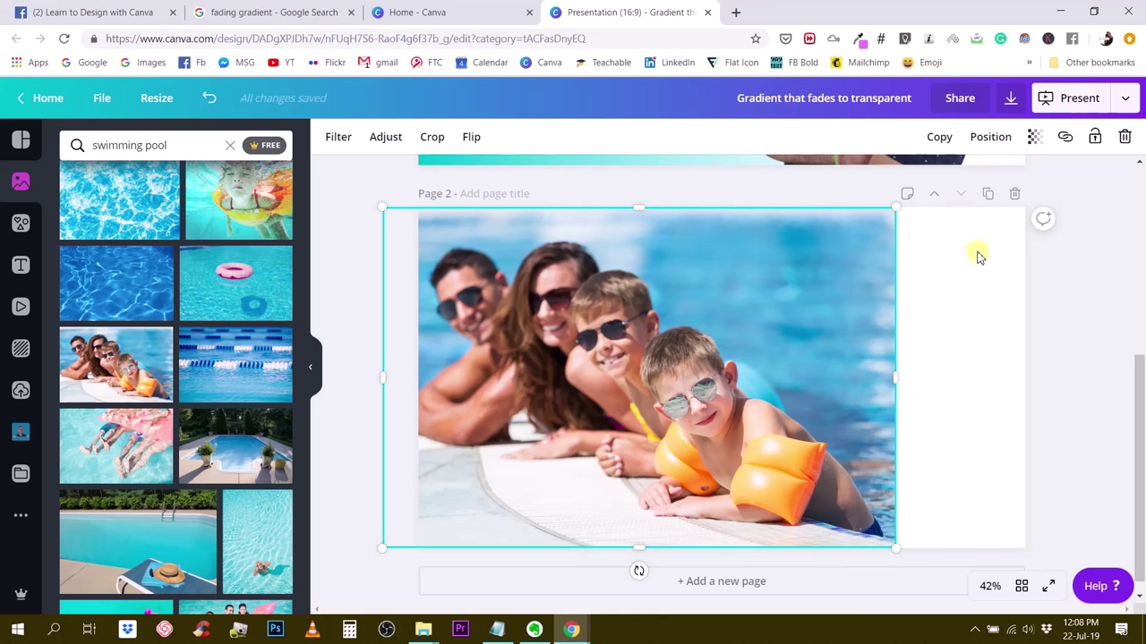
left_click_drag(845, 325, 685, 355)
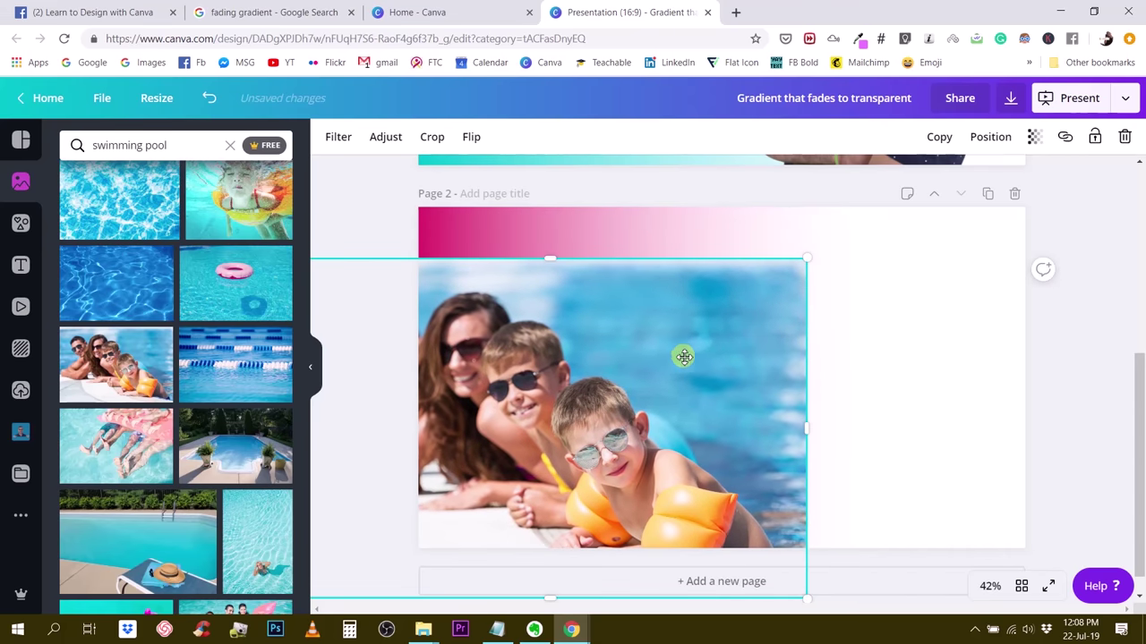
Shift the pink gradient right and bring it forward in front of the pool photo
left_click(739, 245)
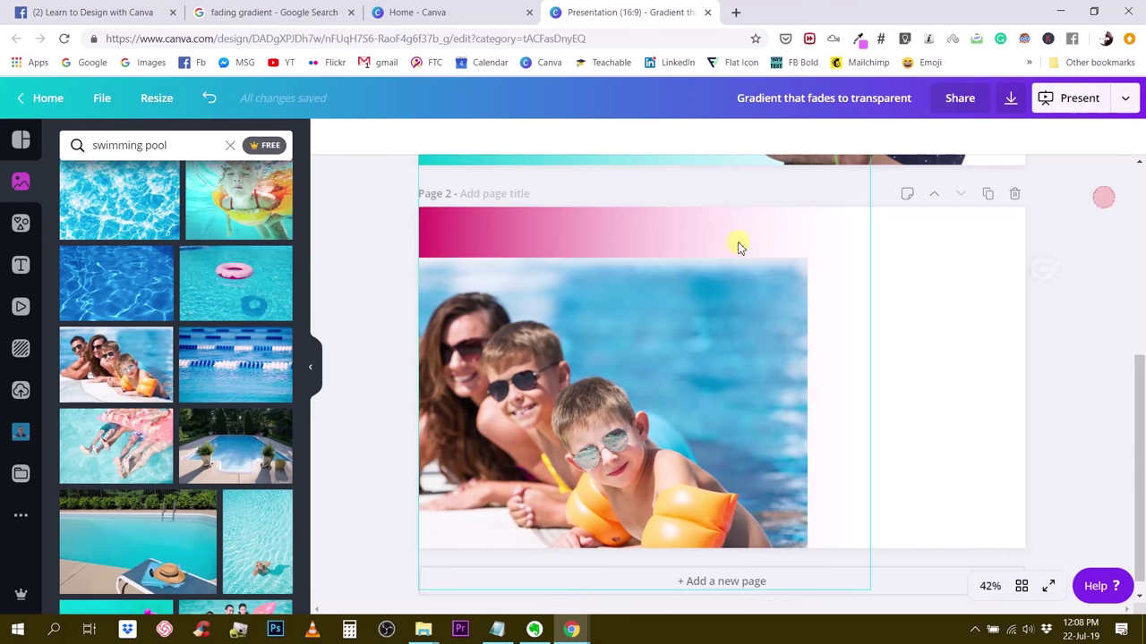
left_click_drag(692, 230, 754, 289)
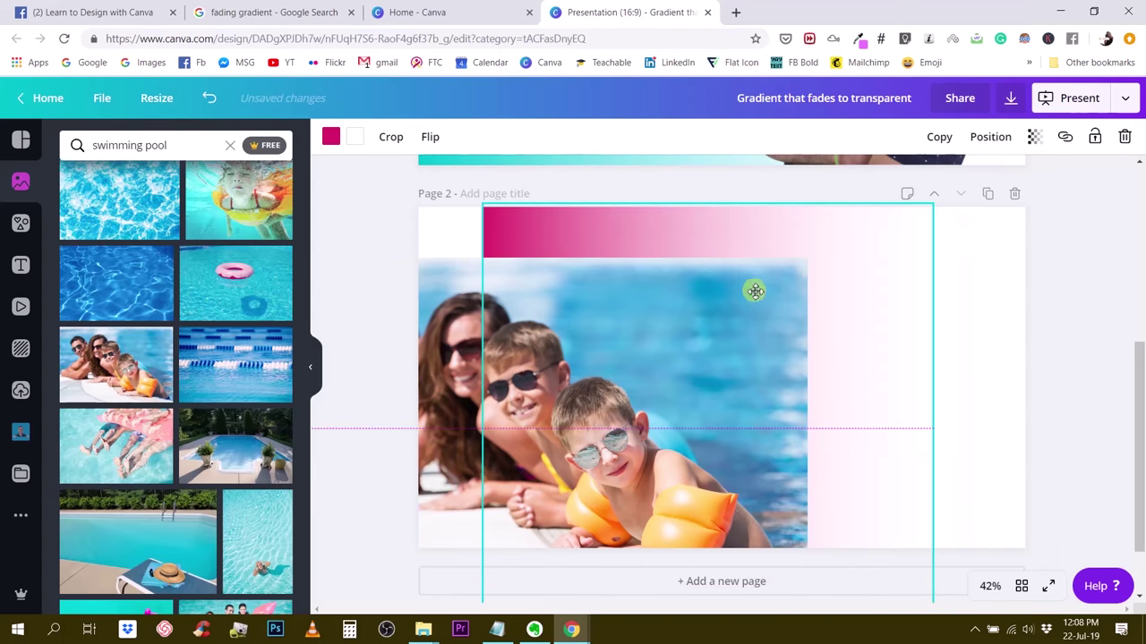
left_click(995, 143)
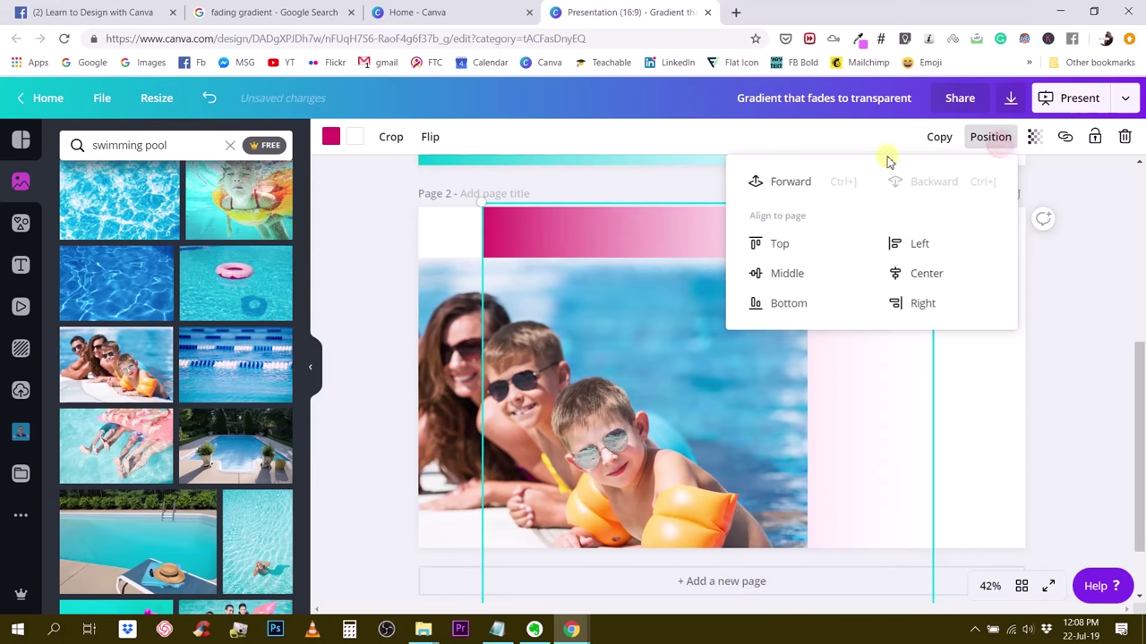
left_click(758, 181)
left_click(591, 264)
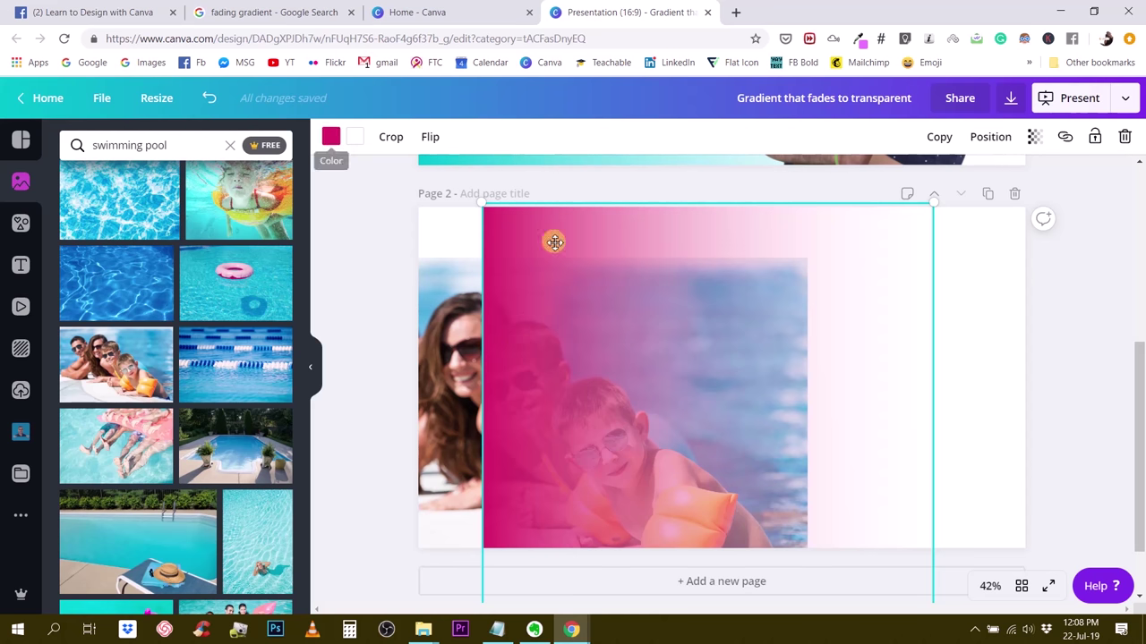
Recolour the gradient white and nudge it up and left
left_click(327, 138)
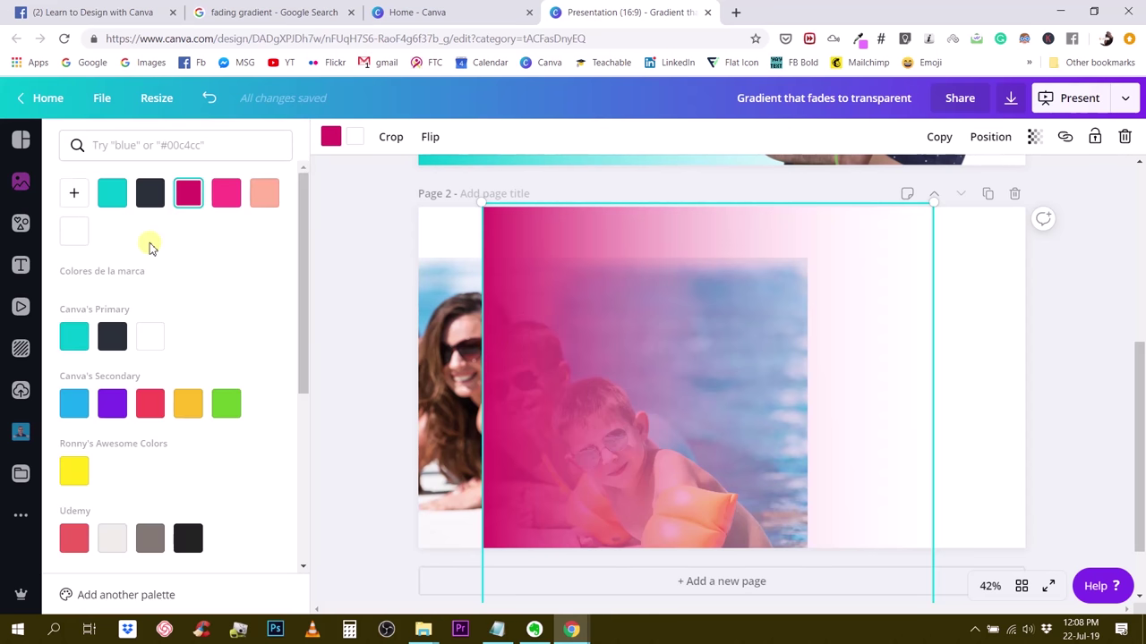
left_click(75, 232)
left_click_drag(529, 265, 512, 238)
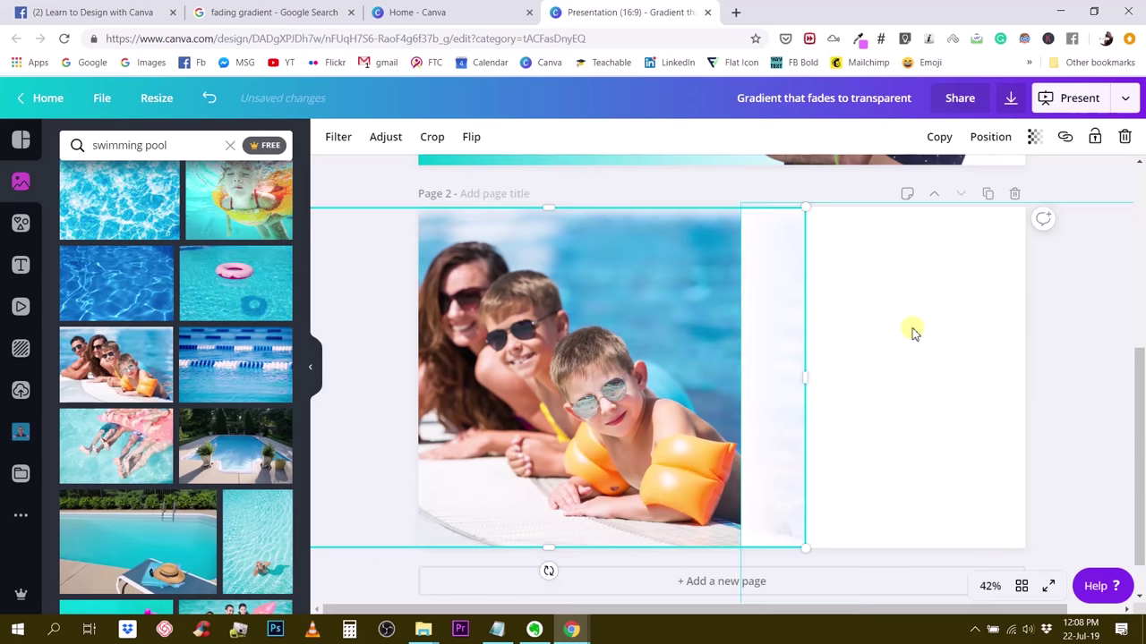
Rotate the white gradient 180° and slide it over the photo's right side, aligned to the page top
left_click_drag(921, 331, 659, 305)
scroll(662, 447, "down", 1)
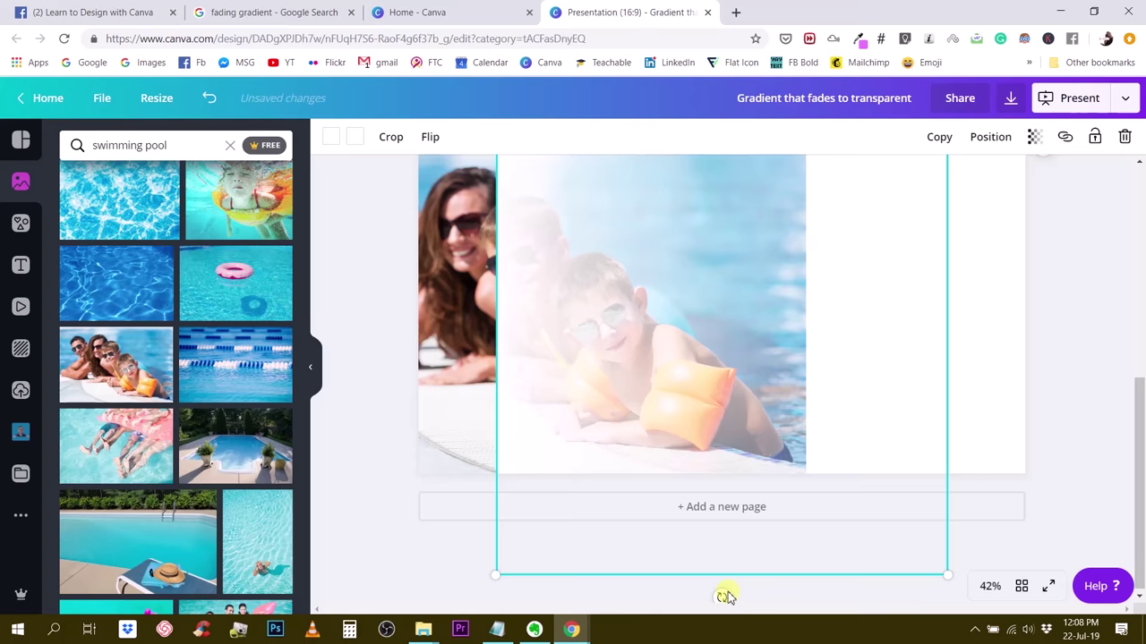
left_click_drag(749, 586, 721, 205)
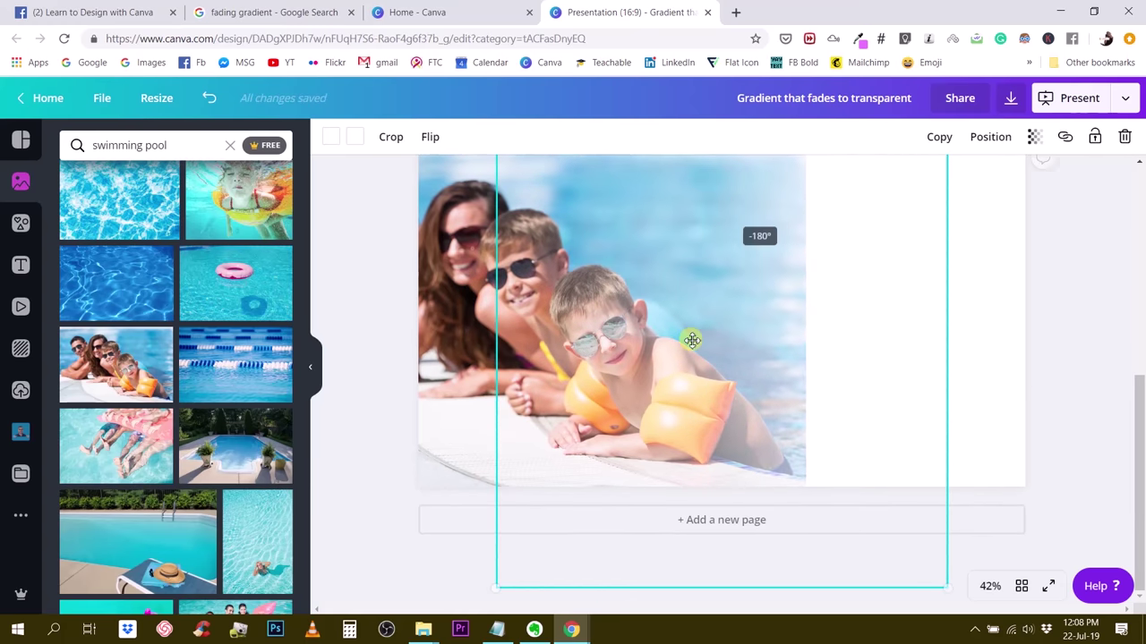
left_click_drag(543, 379, 497, 414)
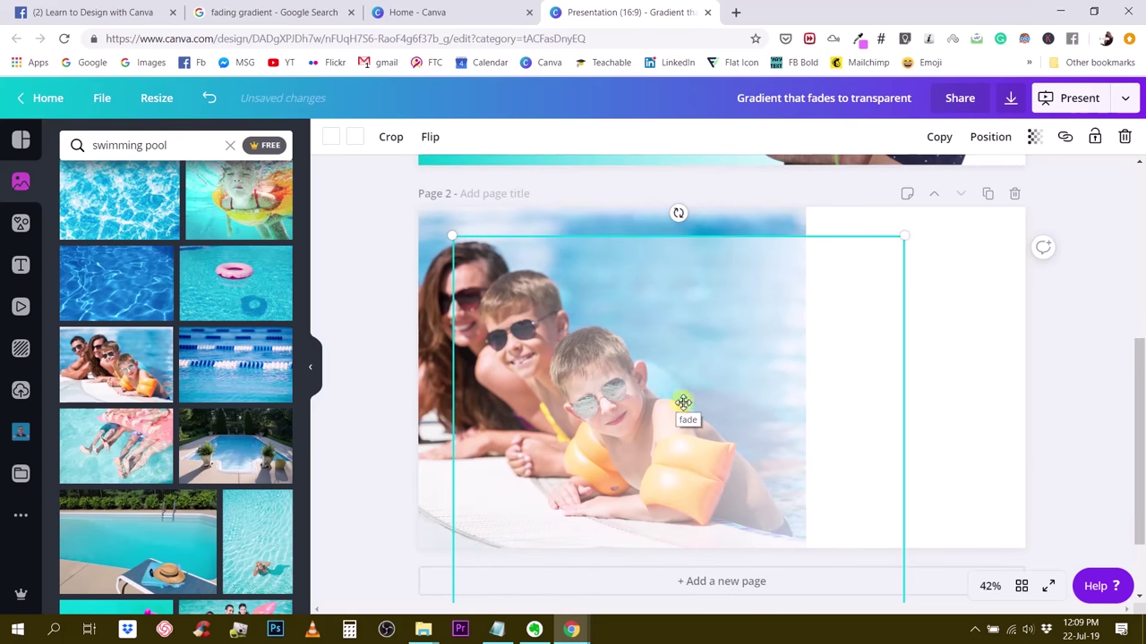
left_click_drag(715, 362, 756, 339)
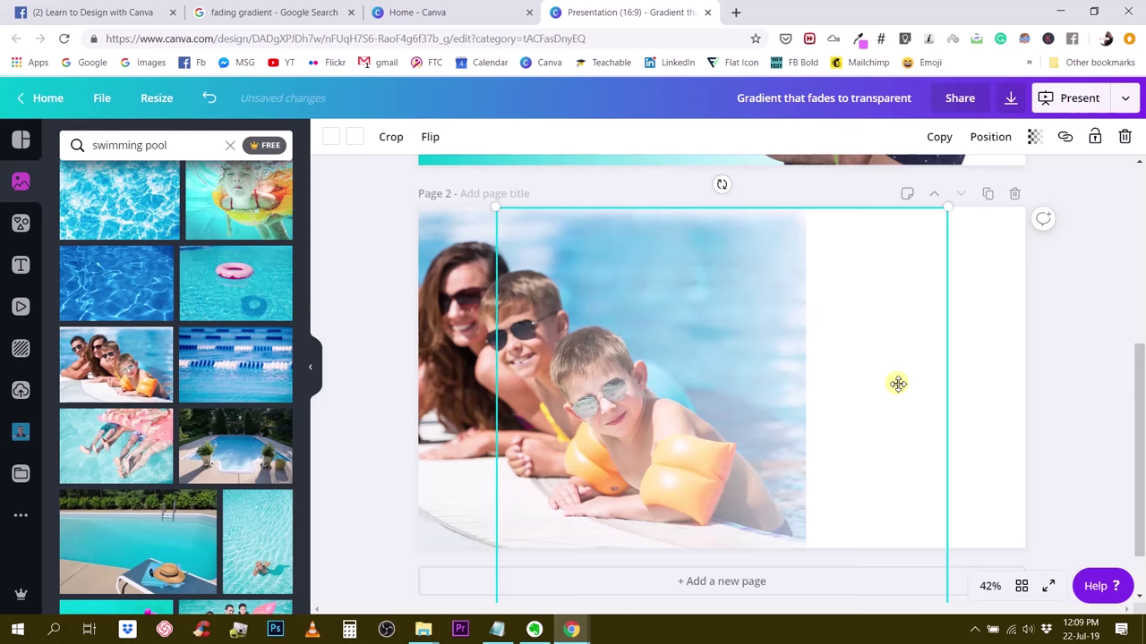
left_click_drag(826, 313, 733, 316)
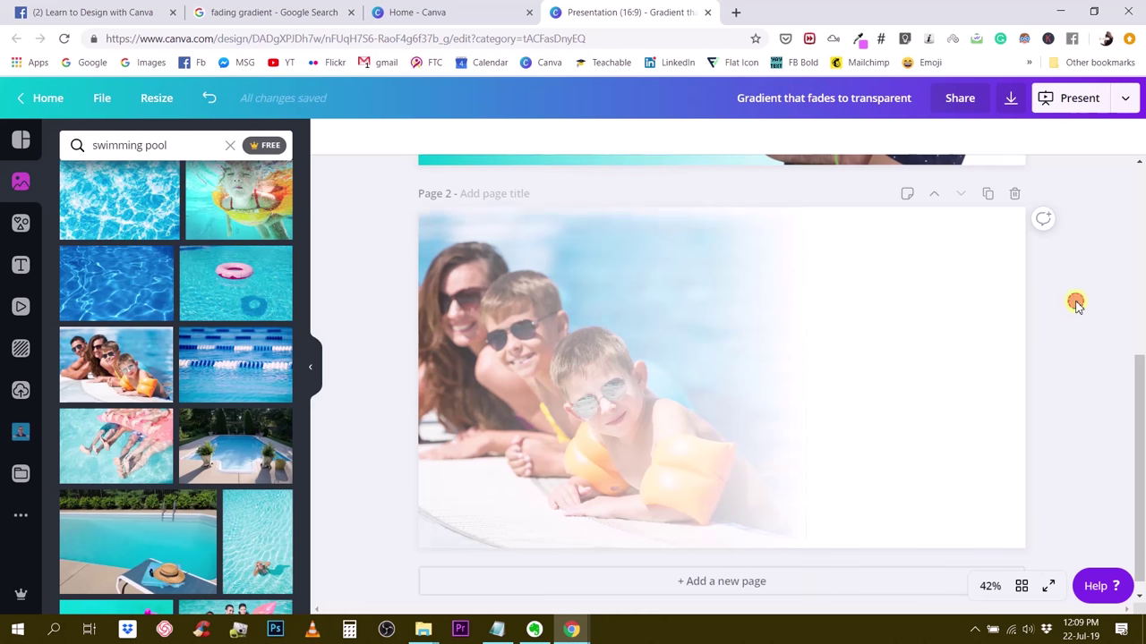
Shrink the white gradient from its top-left corner and align its fade with the photo's right edge
left_click(719, 341)
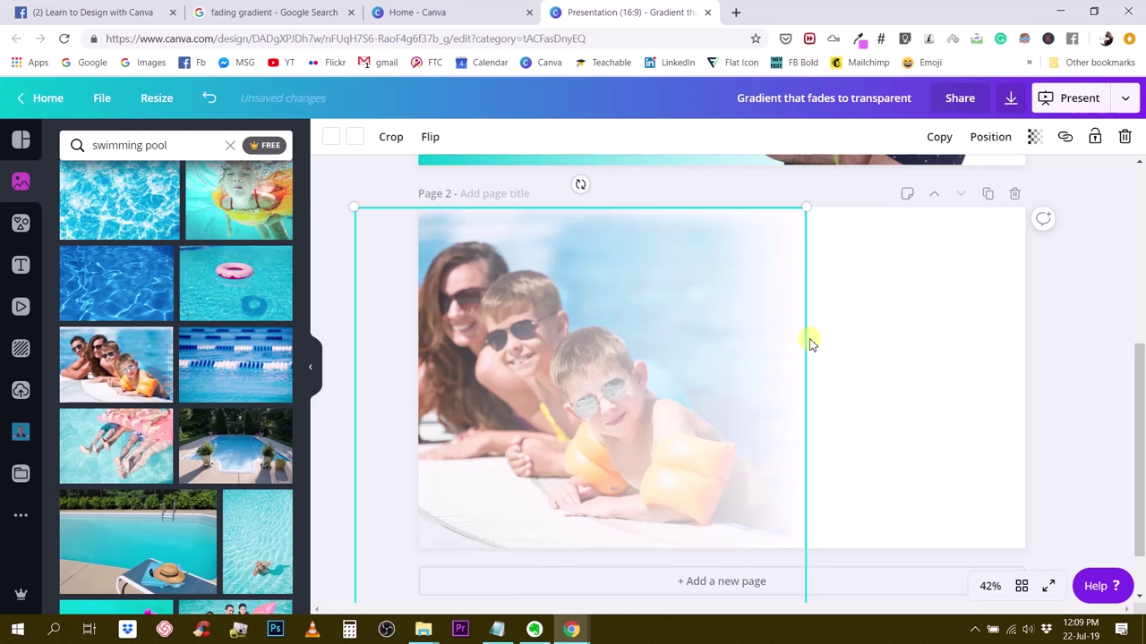
left_click(1116, 335)
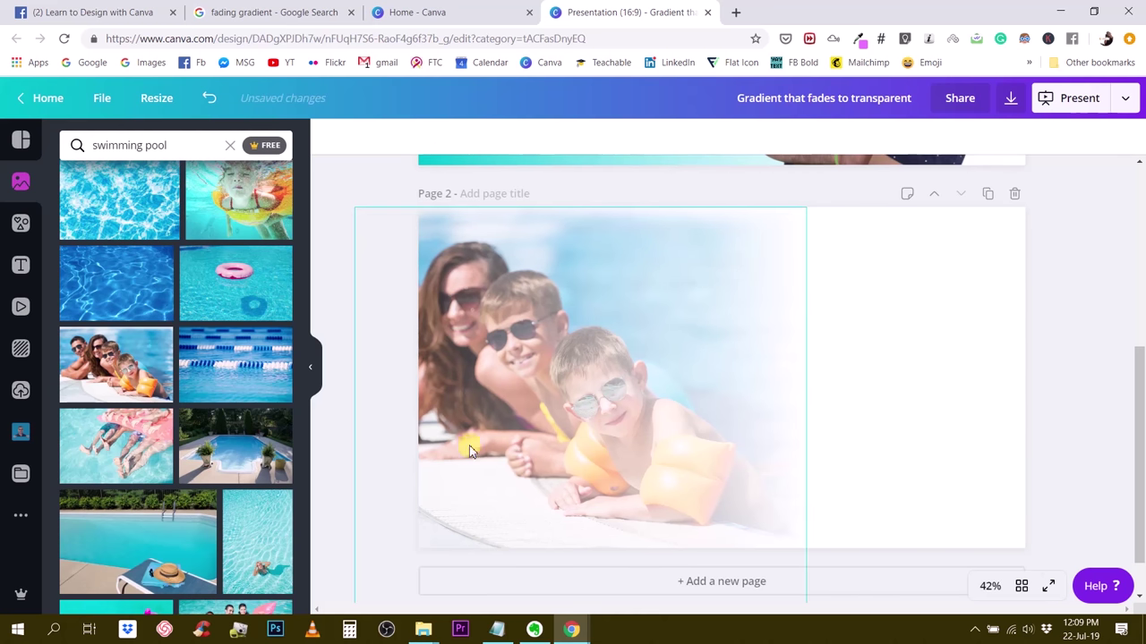
left_click(484, 354)
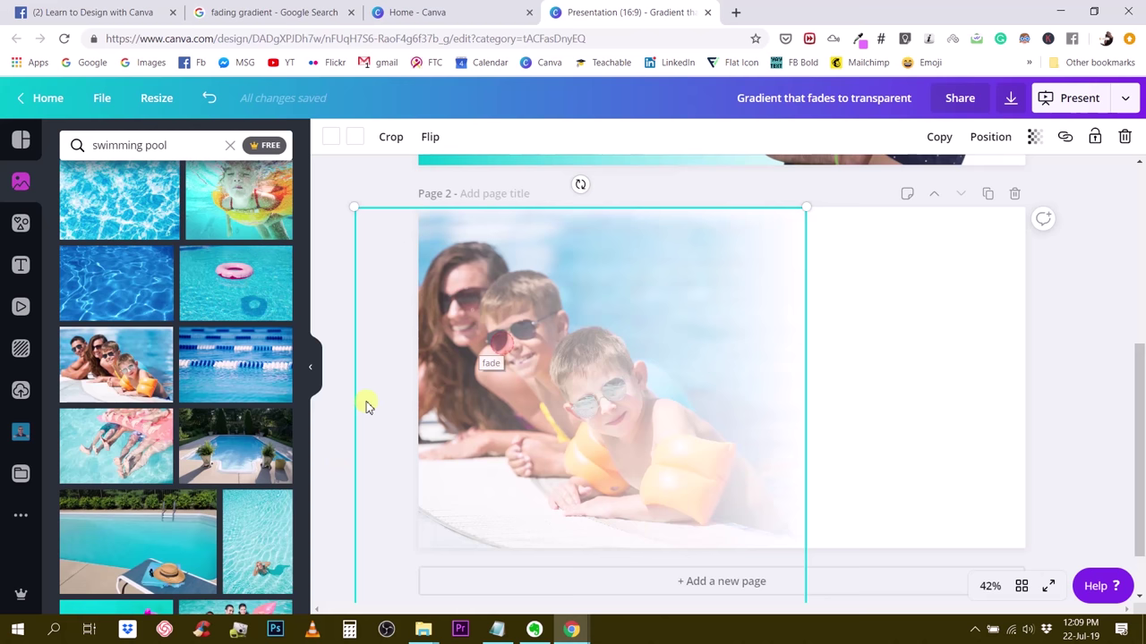
left_click_drag(354, 208, 468, 309)
left_click_drag(785, 446, 795, 342)
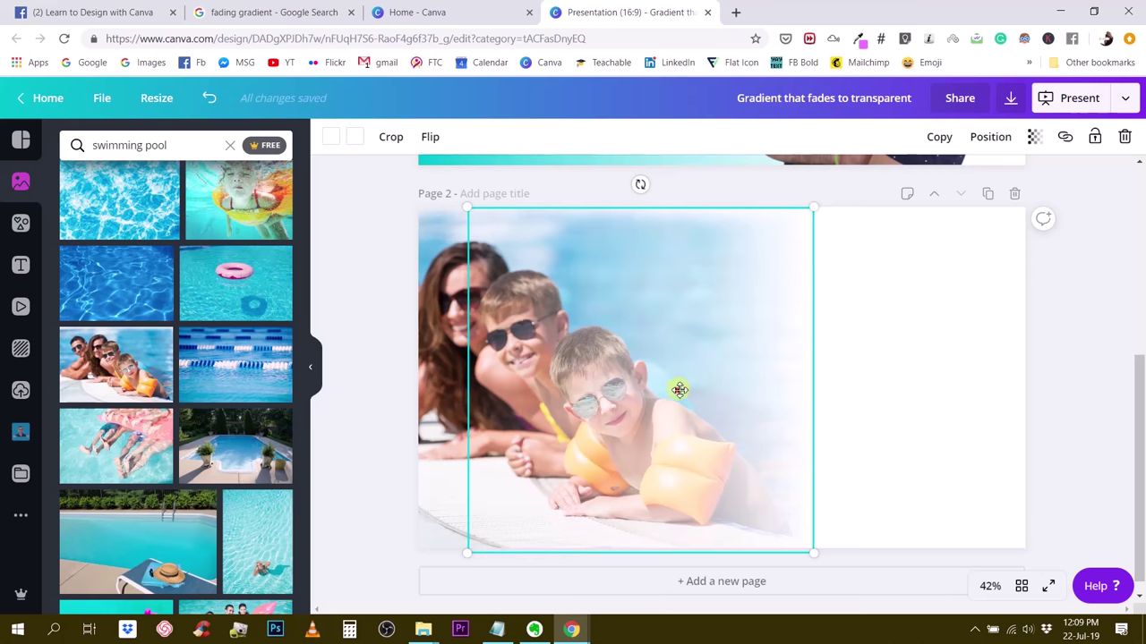
mouse_move(679, 389)
left_mouse_down()
mouse_move(621, 392)
mouse_move(702, 392)
mouse_move(678, 391)
left_mouse_up()
left_click(1067, 339)
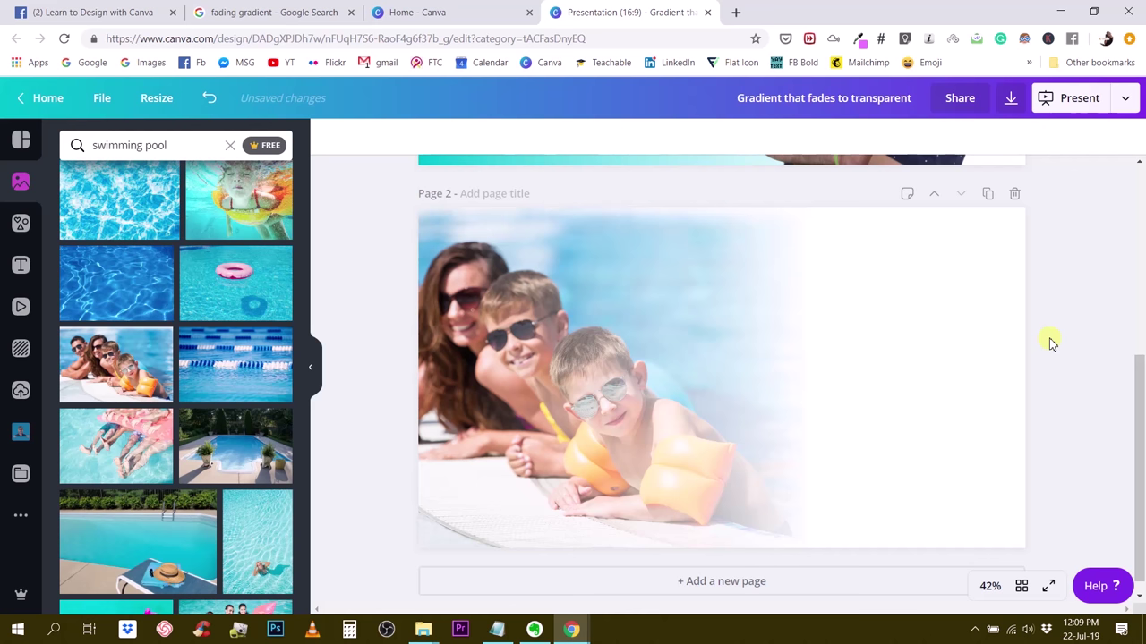
Drag the white gradient off the pool photo to compare the photo without the fade
left_click(482, 308)
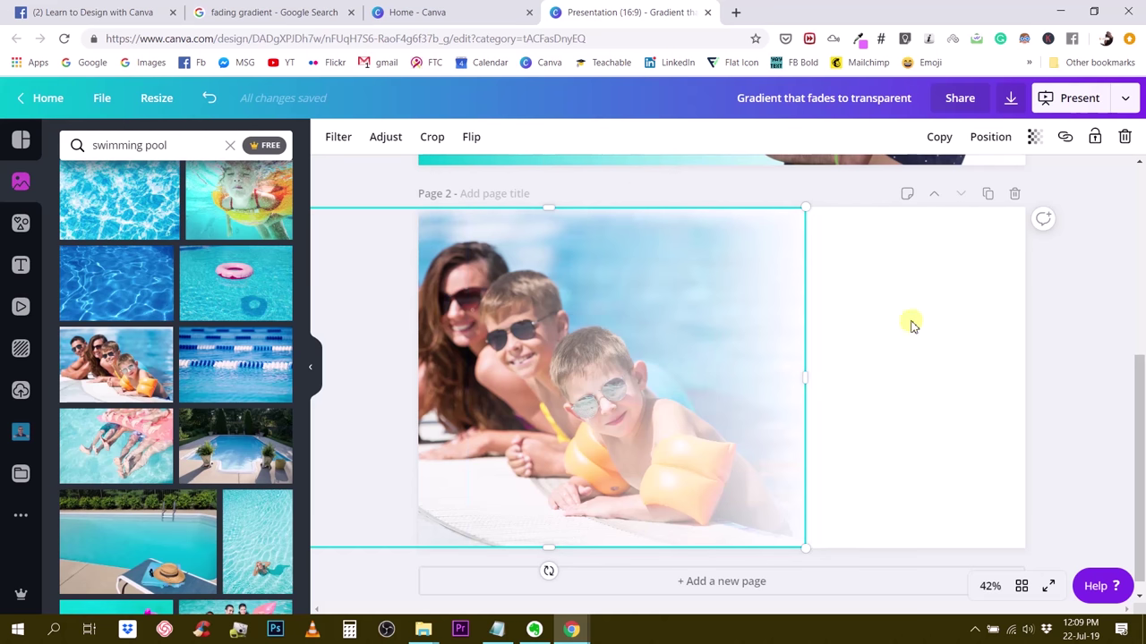
left_click(940, 333)
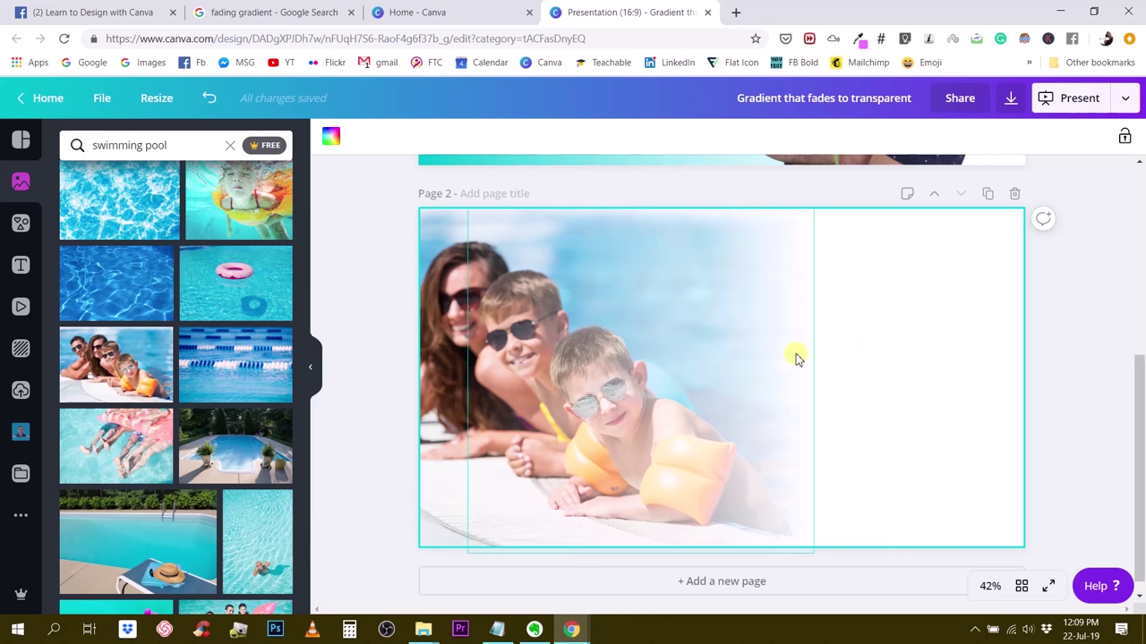
left_click_drag(586, 318, 910, 480)
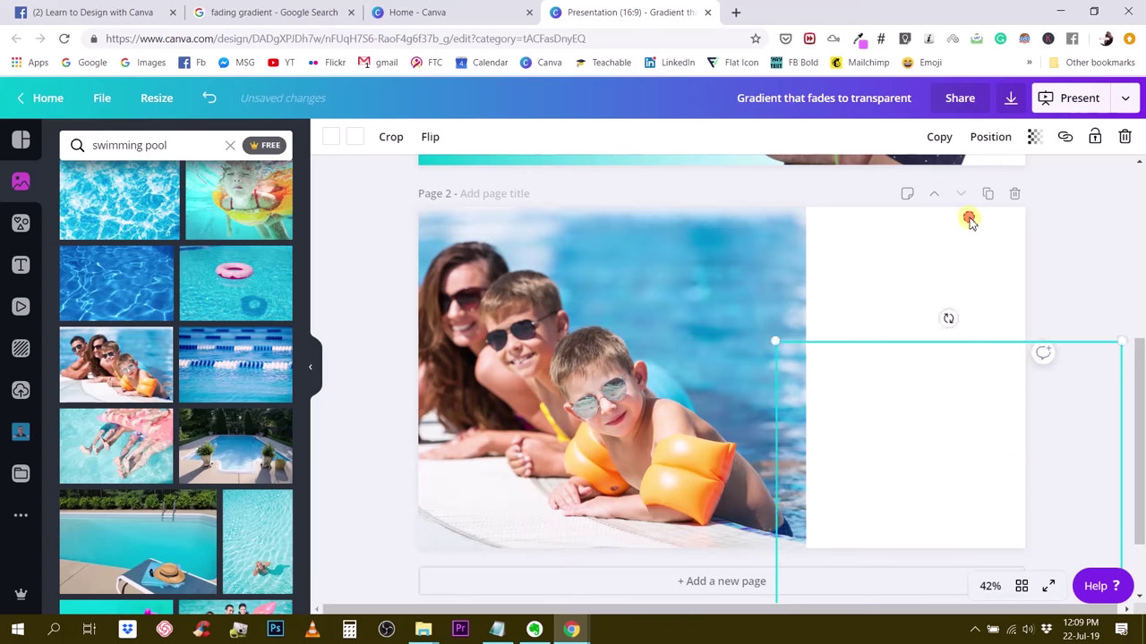
left_click(910, 405)
Shift the photo right so the man shows, and lay the white fade over its right half
left_click_drag(910, 408, 807, 327)
left_click_drag(517, 319, 609, 320)
left_click_drag(955, 366, 853, 321)
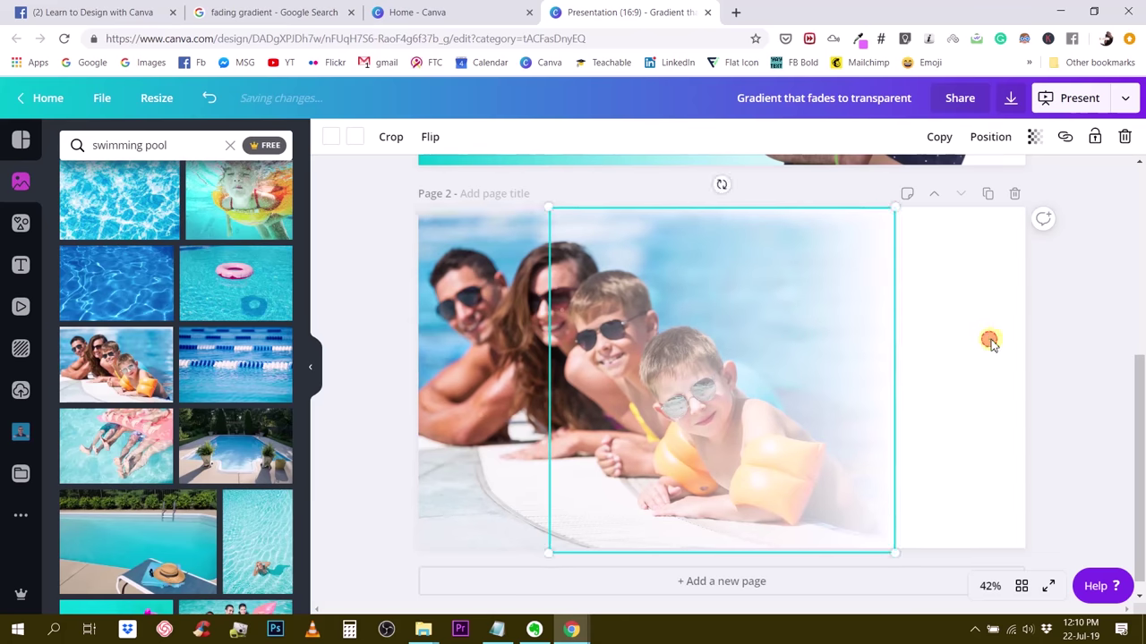
Nudge the white gradient slightly right with the arrow key
left_click(949, 340)
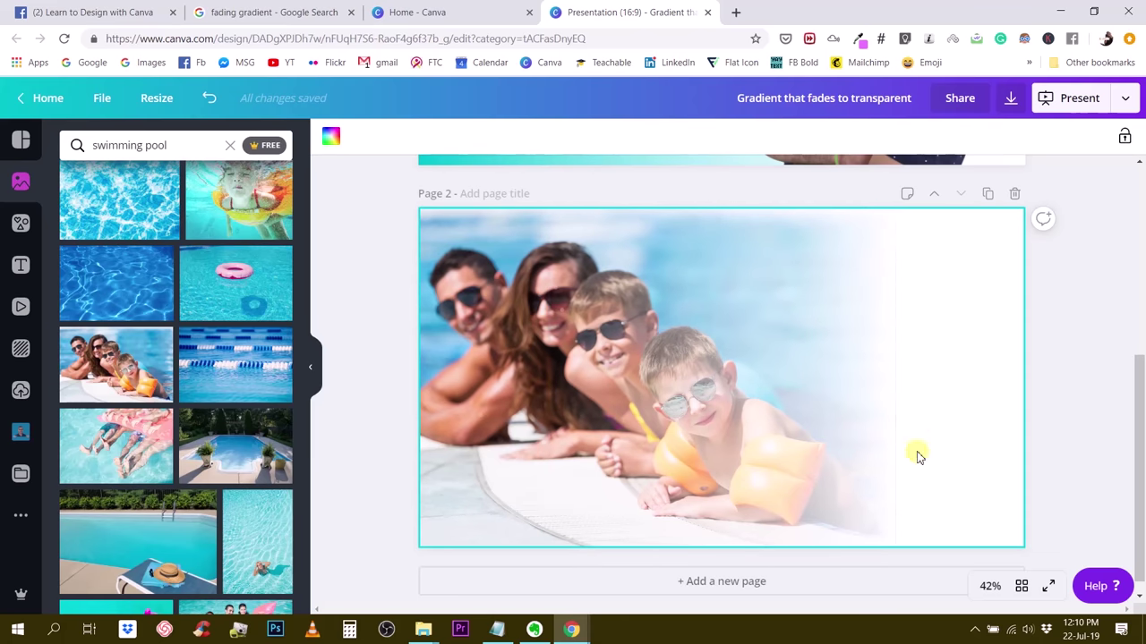
left_click(836, 394)
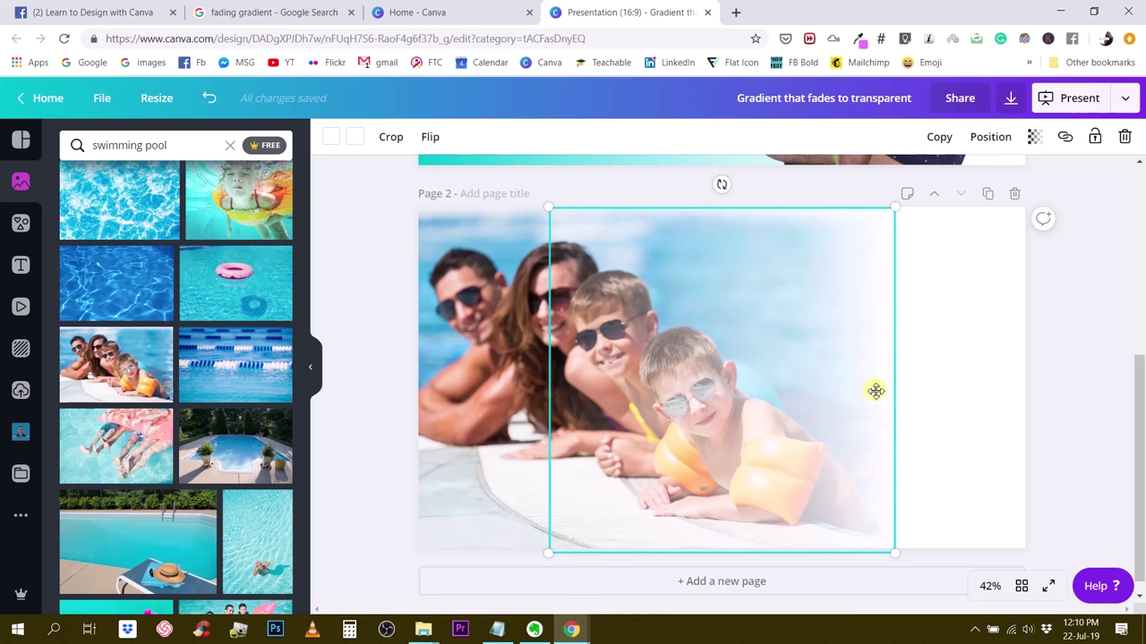
key("Right")
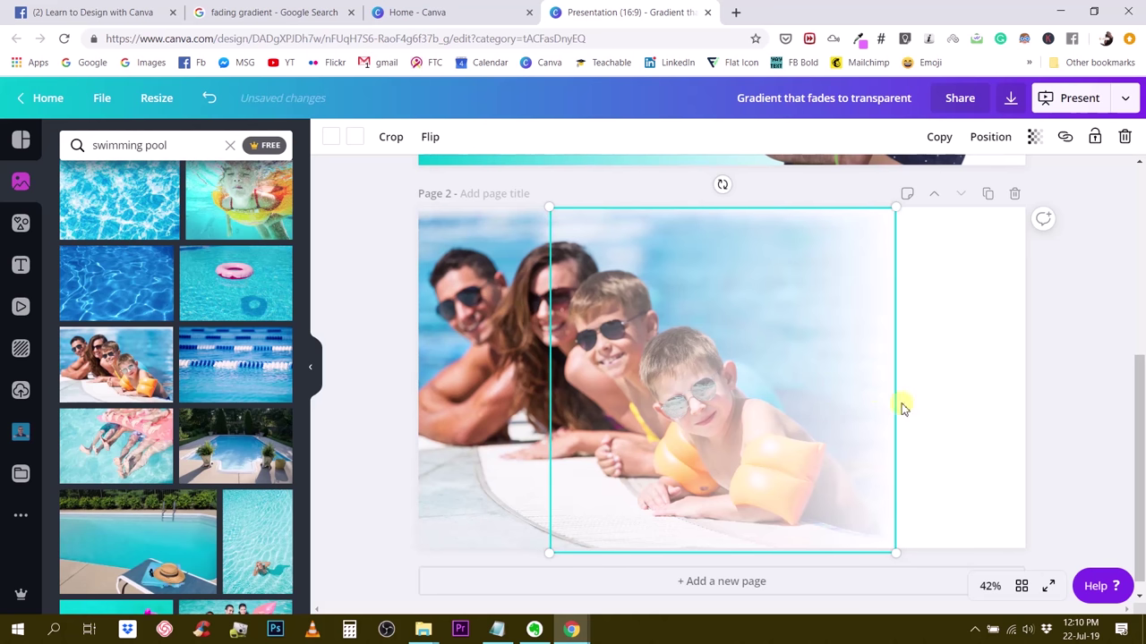
left_click(1085, 310)
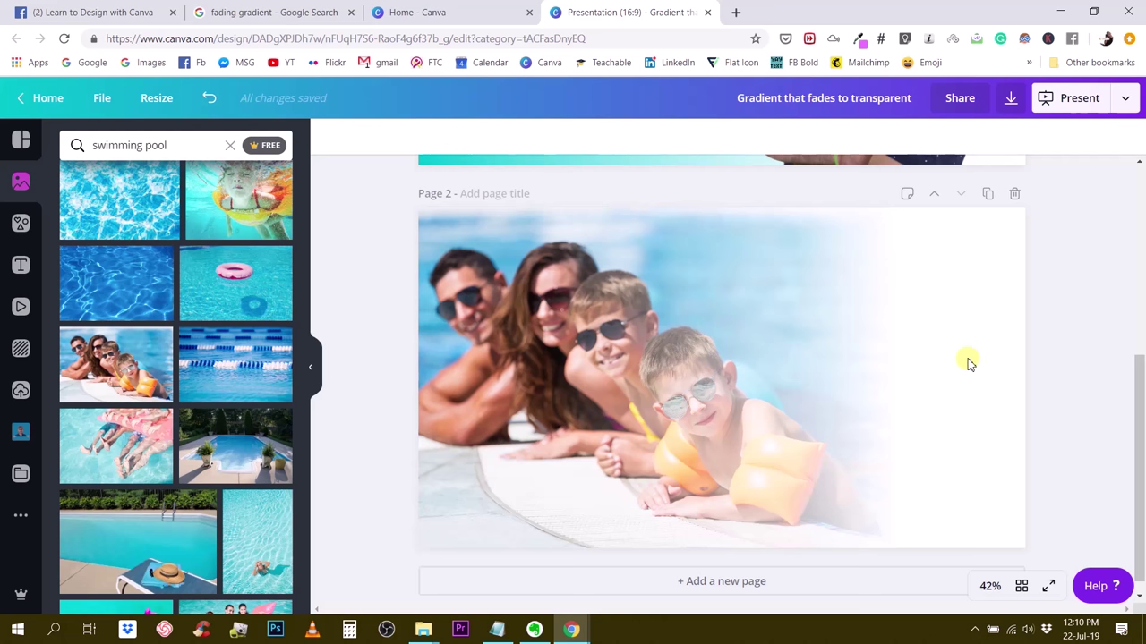
left_click(980, 291)
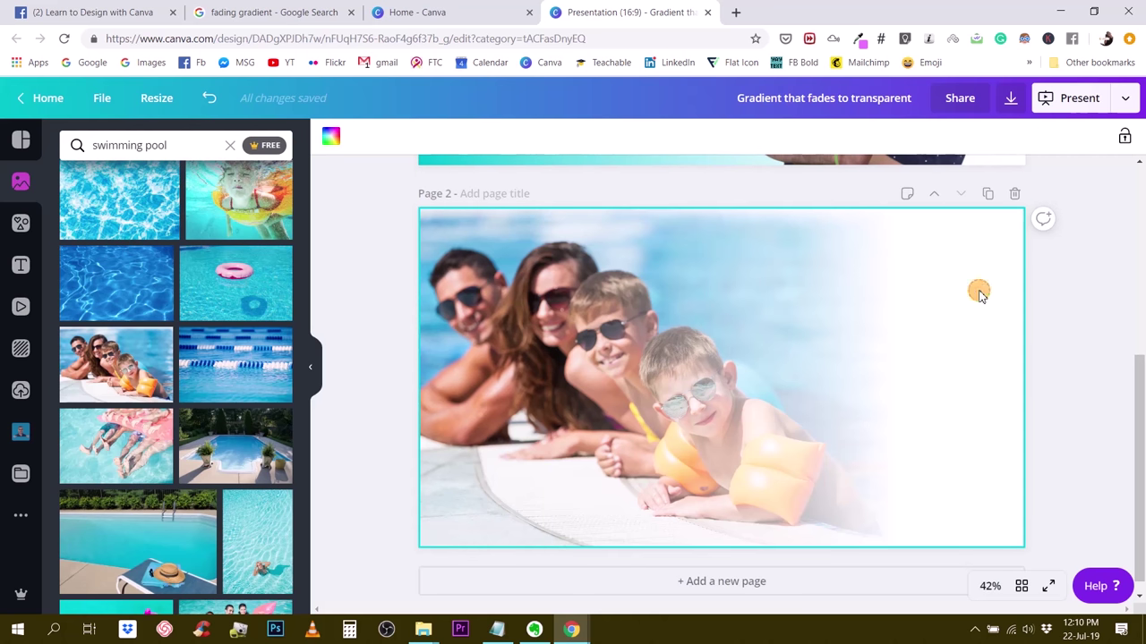
Move the pool photo further right and bring the white gradient up and right over it
left_click_drag(605, 335, 506, 446)
left_click(775, 248)
left_click_drag(775, 248, 808, 266)
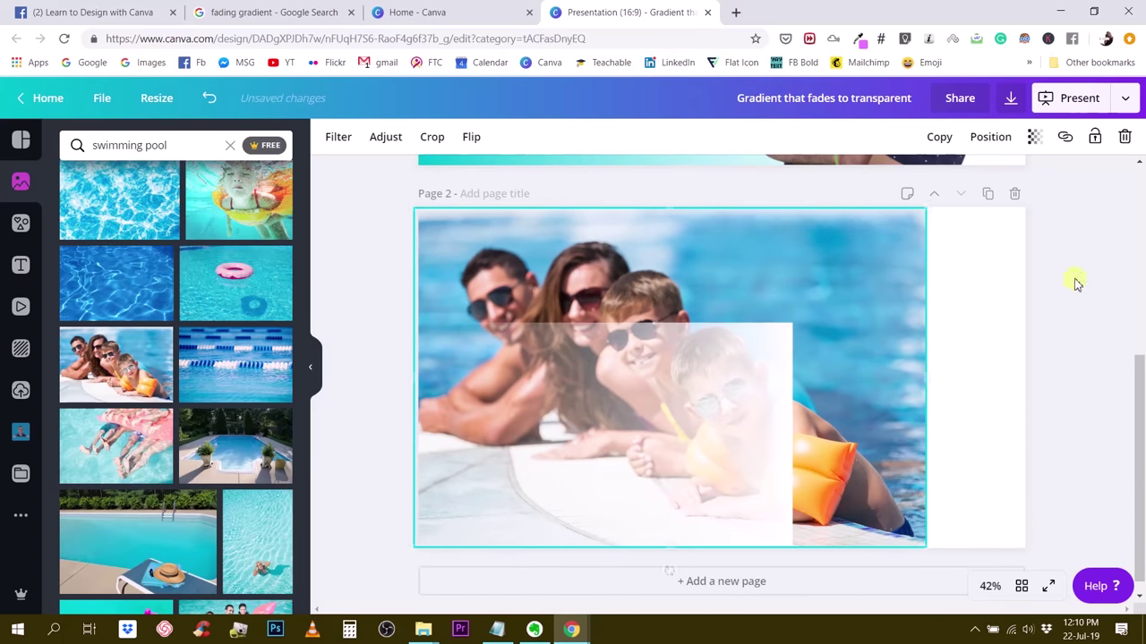
left_click_drag(719, 440, 826, 316)
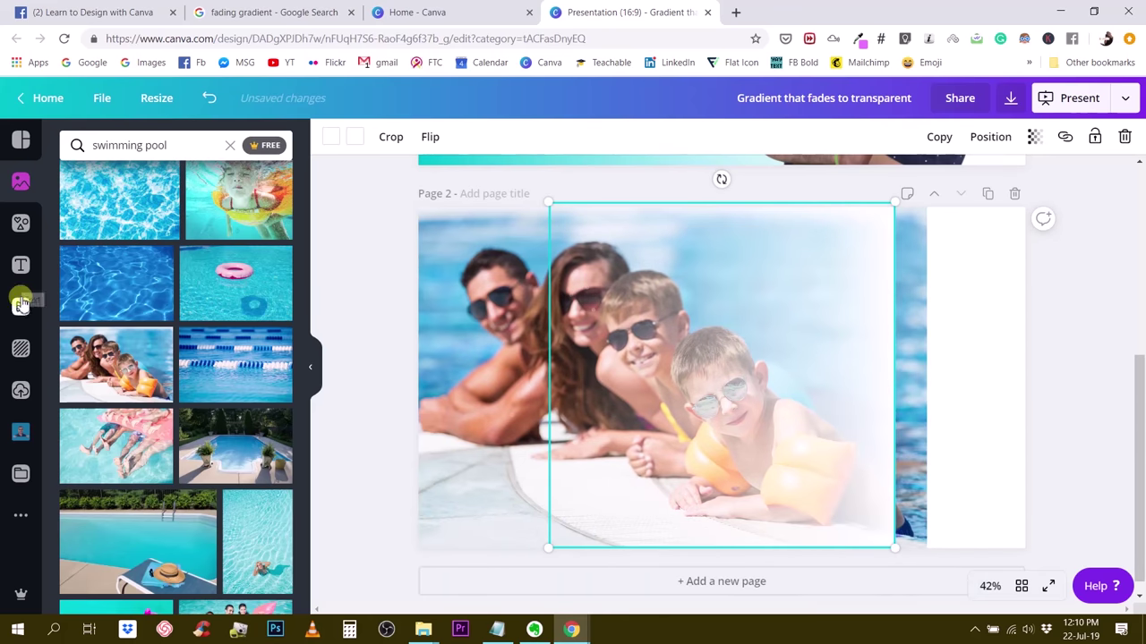
Check the purple fade-to-transparency gradient's details in Elements, then nudge the white fade left and down
left_click(20, 228)
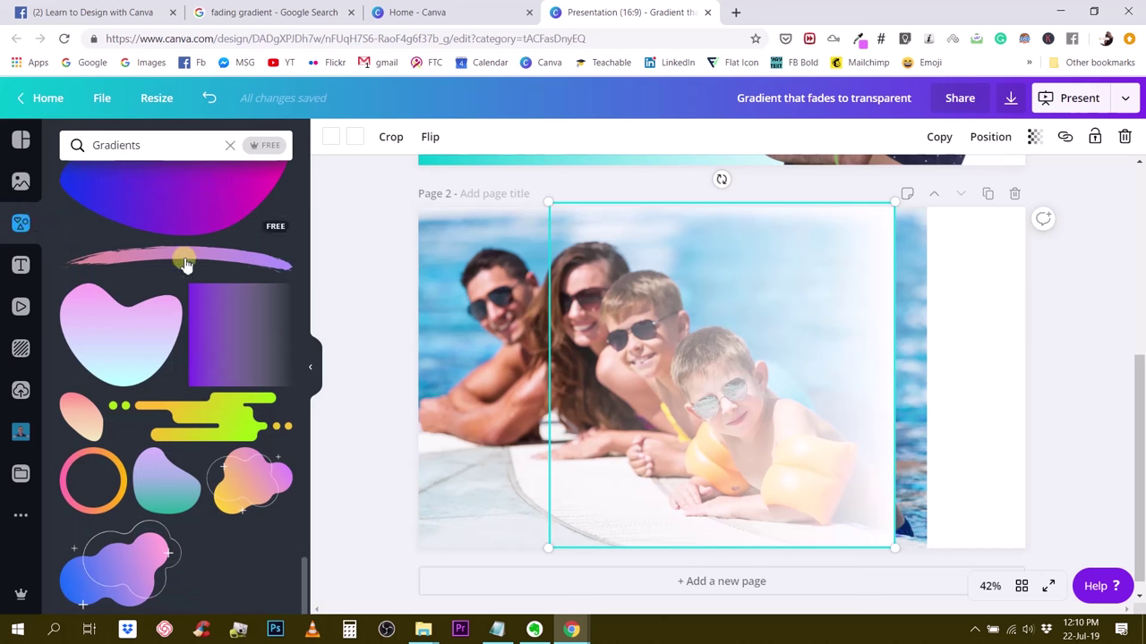
mouse_move(238, 353)
left_click(280, 292)
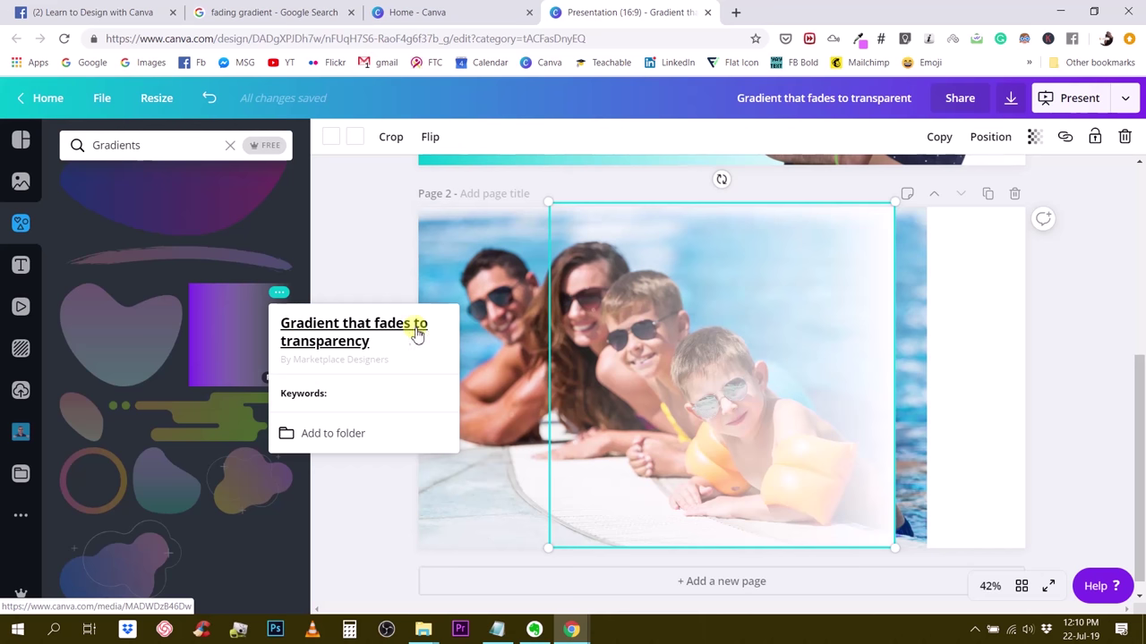
left_click(1073, 311)
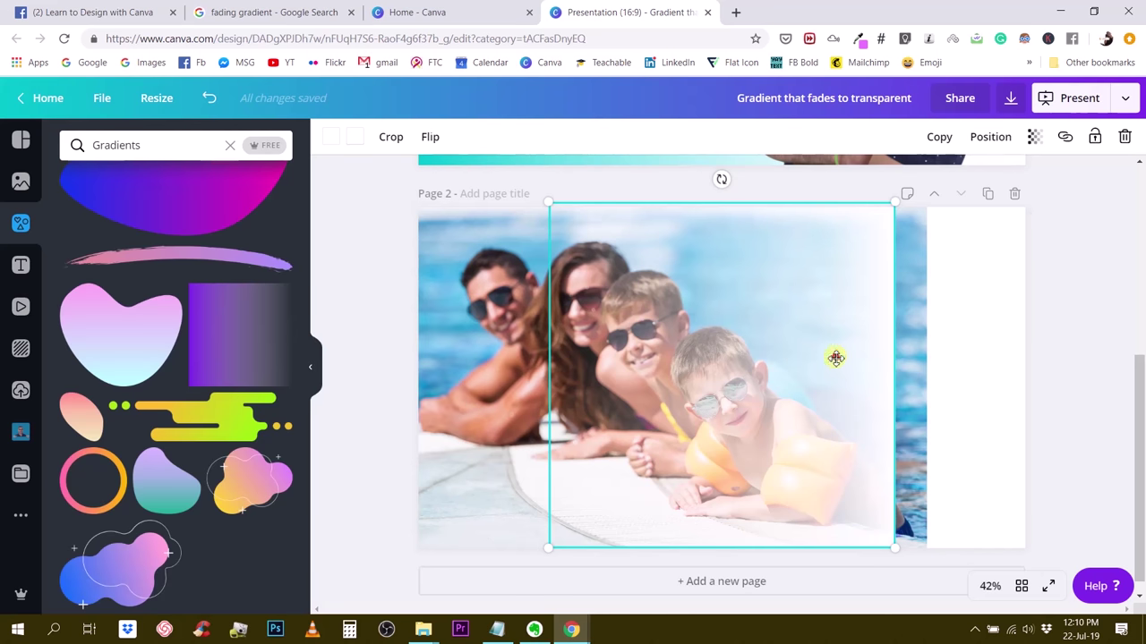
left_click_drag(833, 358, 800, 367)
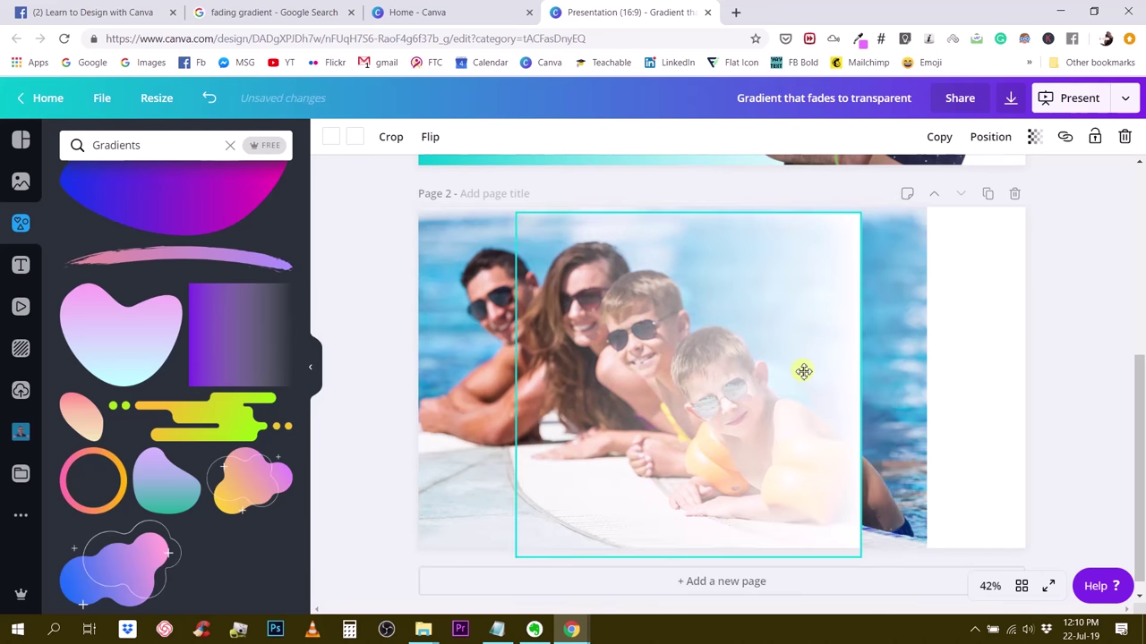
Try pink, navy and teal on the gradient, keep it white, and slide it to the page's right edge
left_click(355, 149)
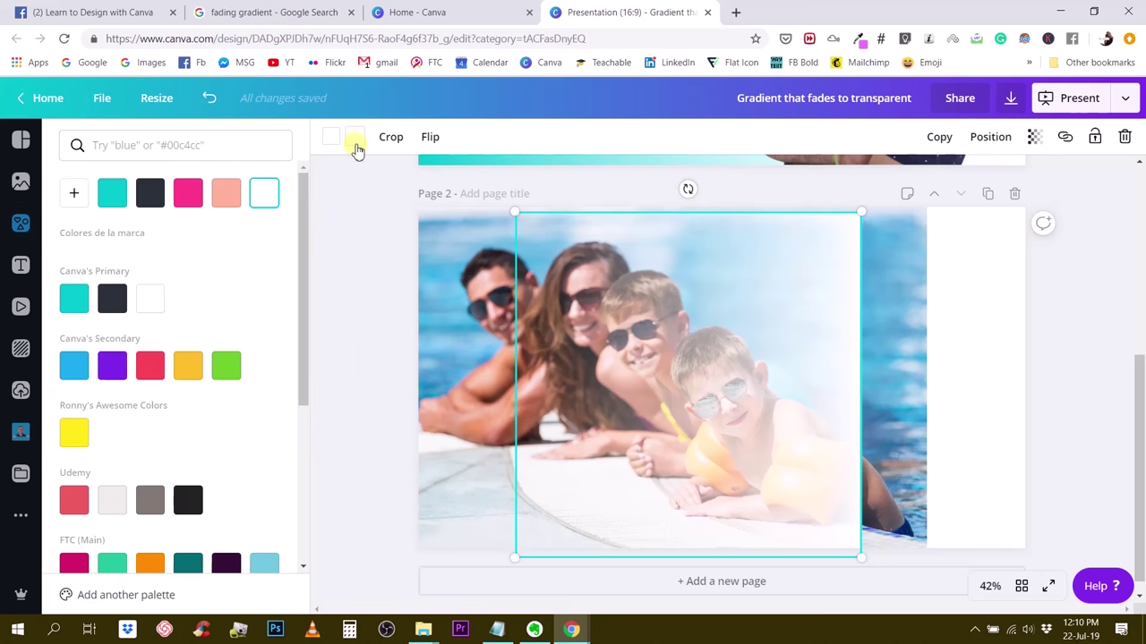
left_click(357, 149)
left_click(356, 151)
left_click(329, 140)
left_click(190, 206)
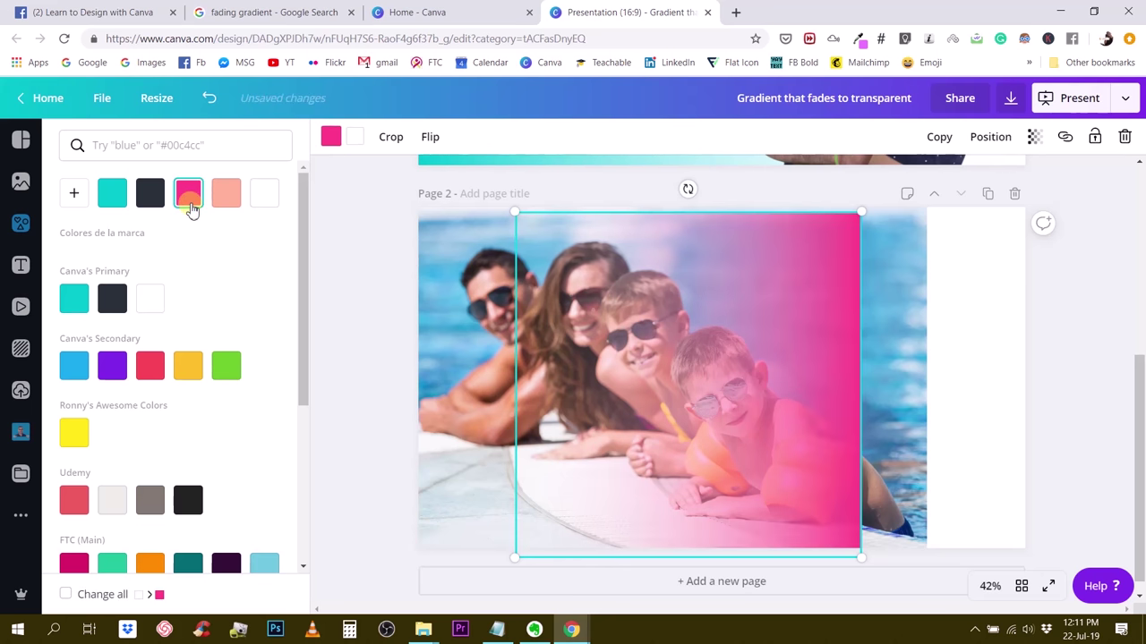
left_click(149, 195)
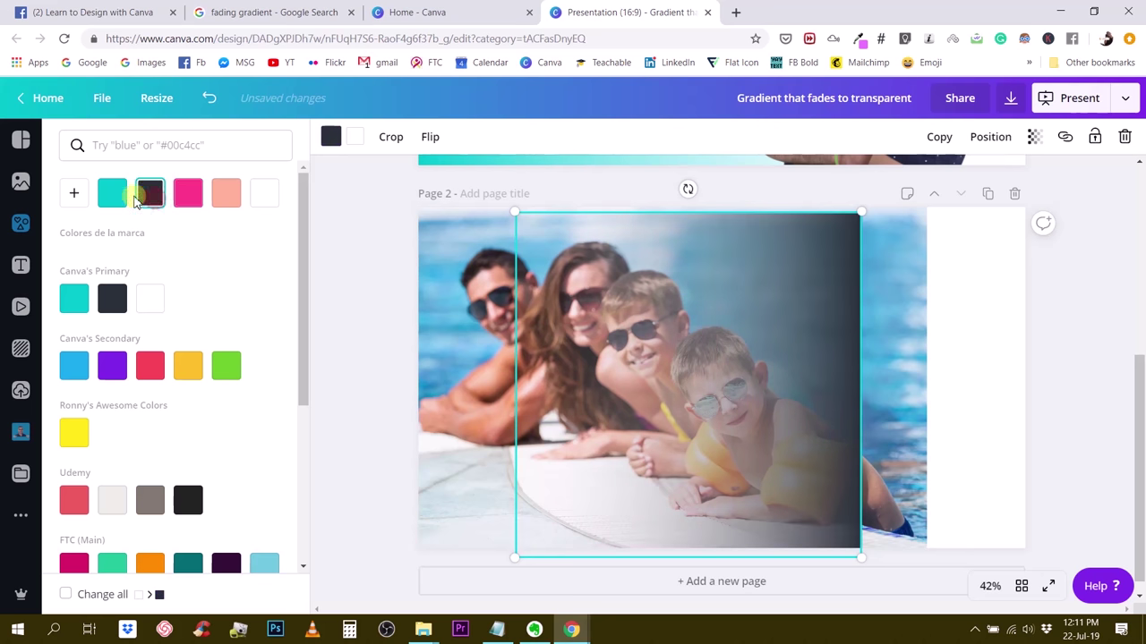
left_click(122, 198)
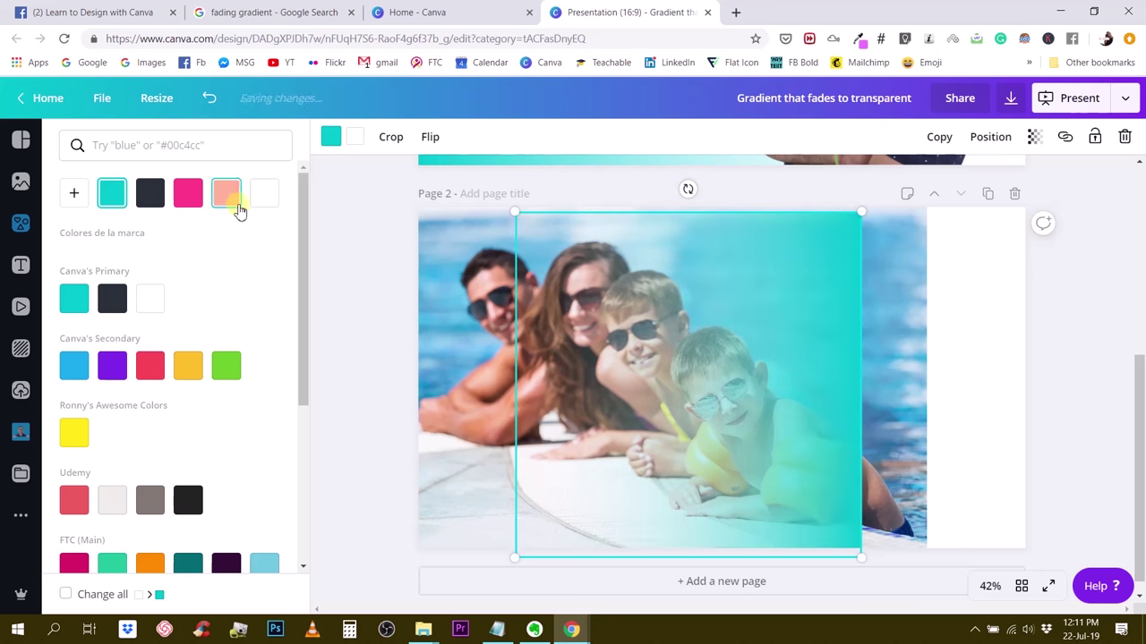
left_click(264, 197)
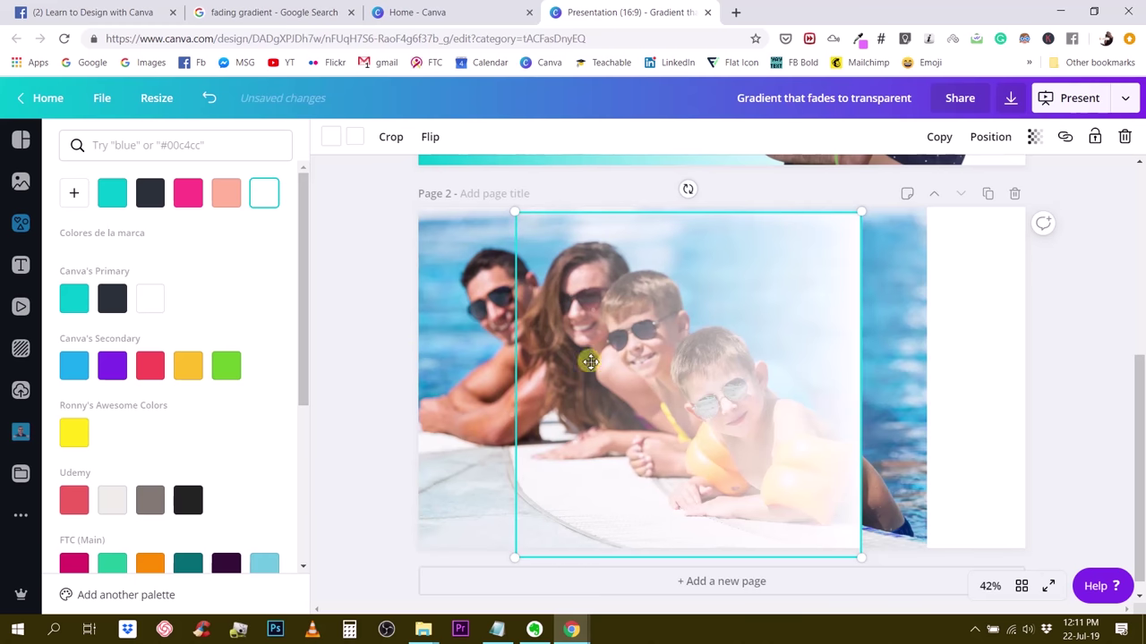
left_click_drag(805, 384, 872, 377)
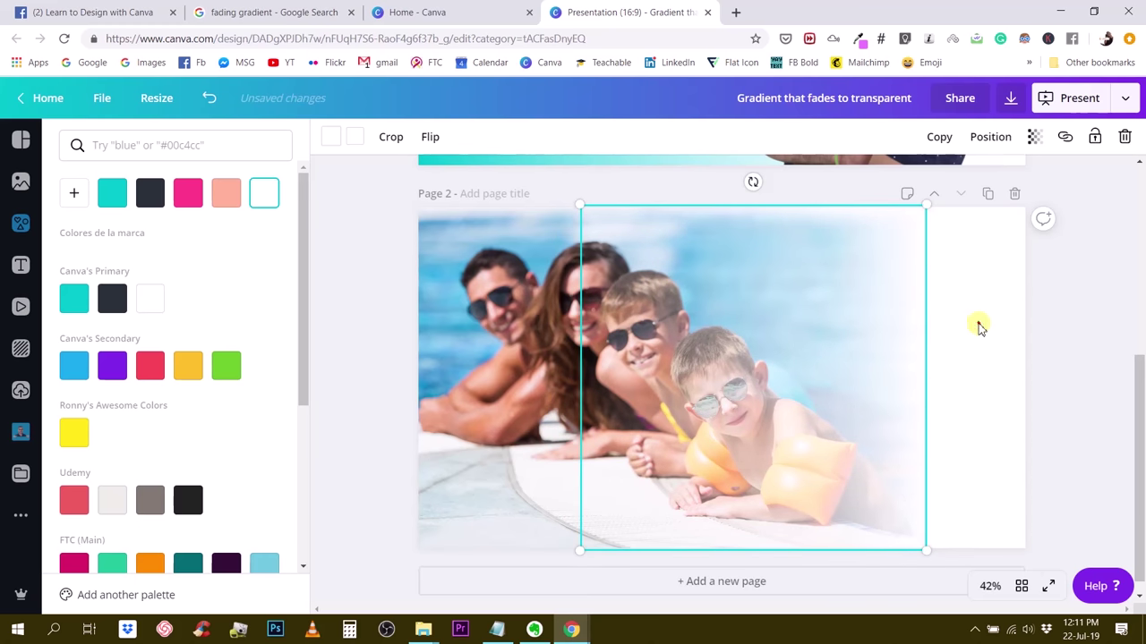
left_click(978, 328)
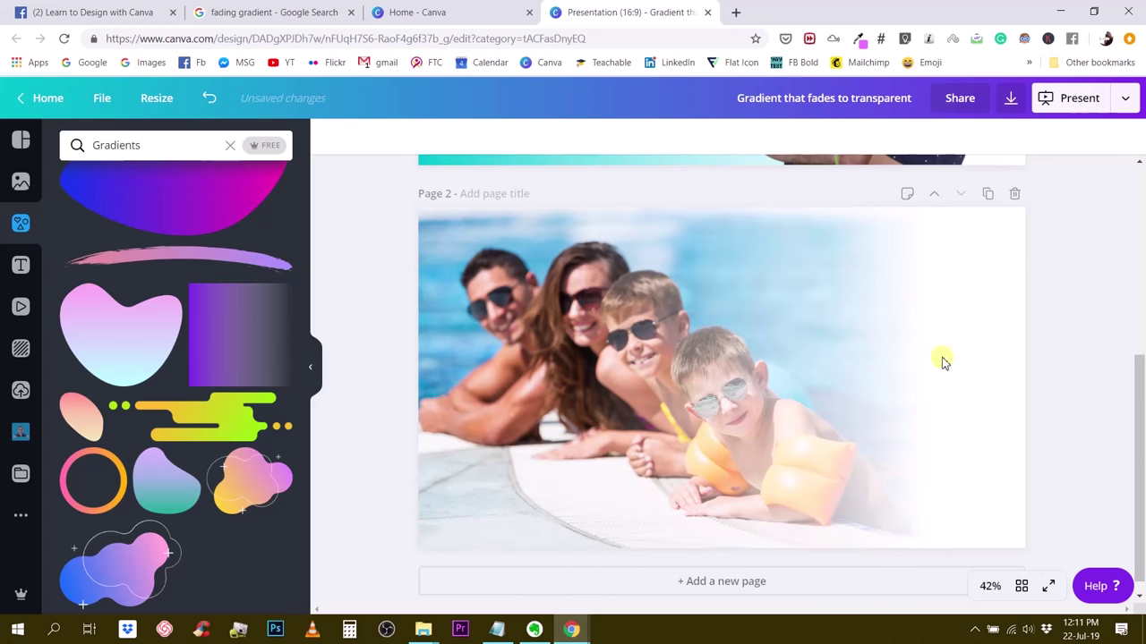
Nudge the white gradient on page 2 slightly right
left_click(875, 352)
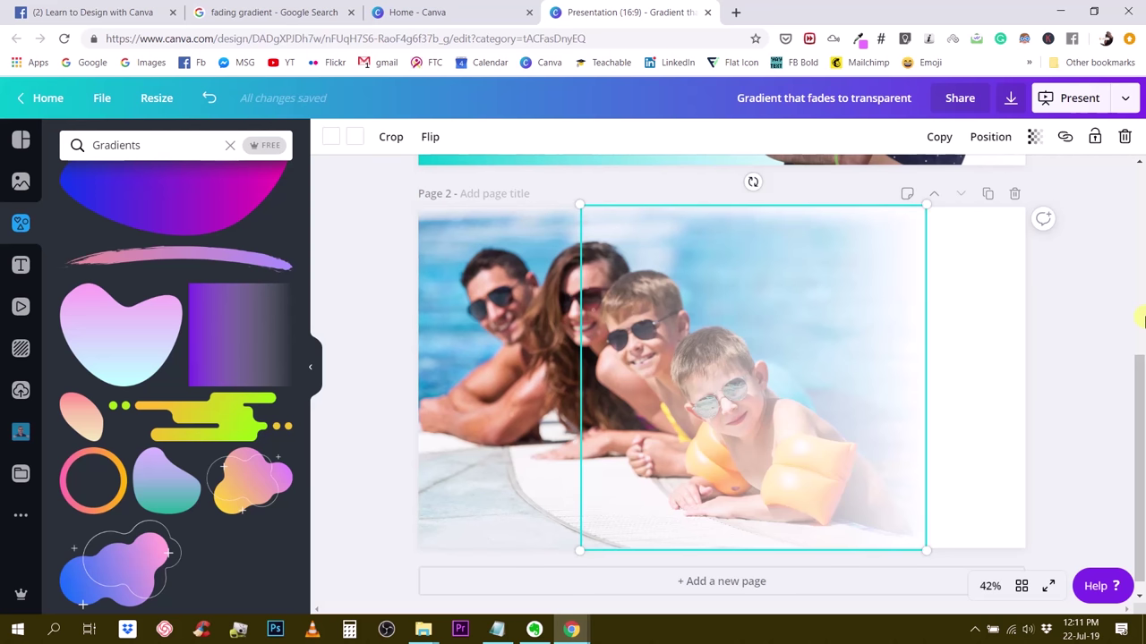
key("Right")
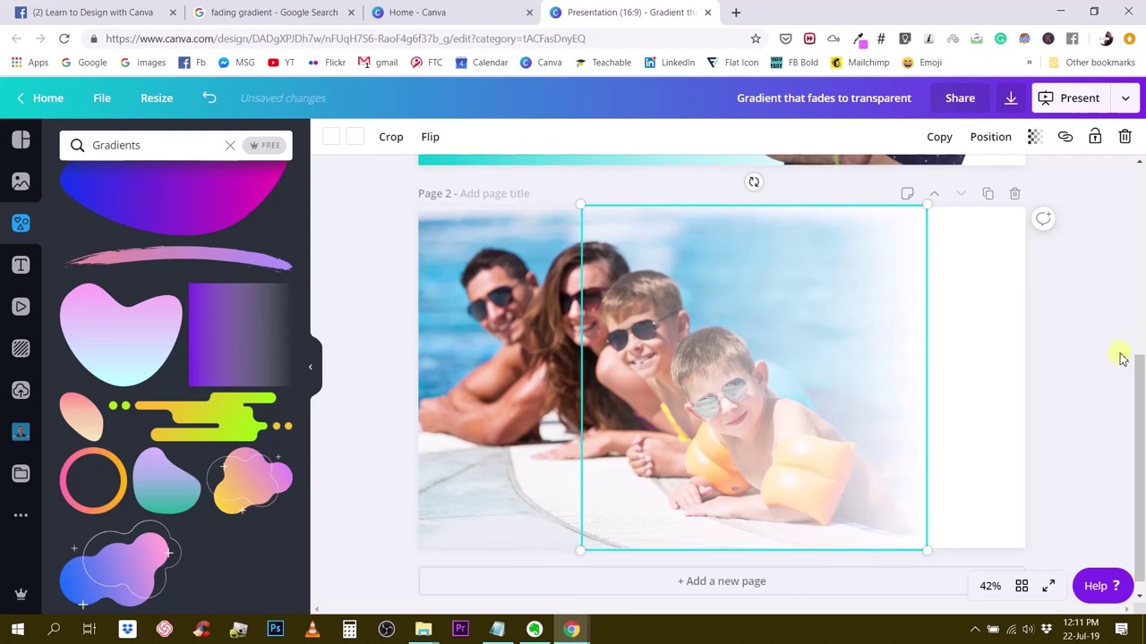
left_click(1104, 326)
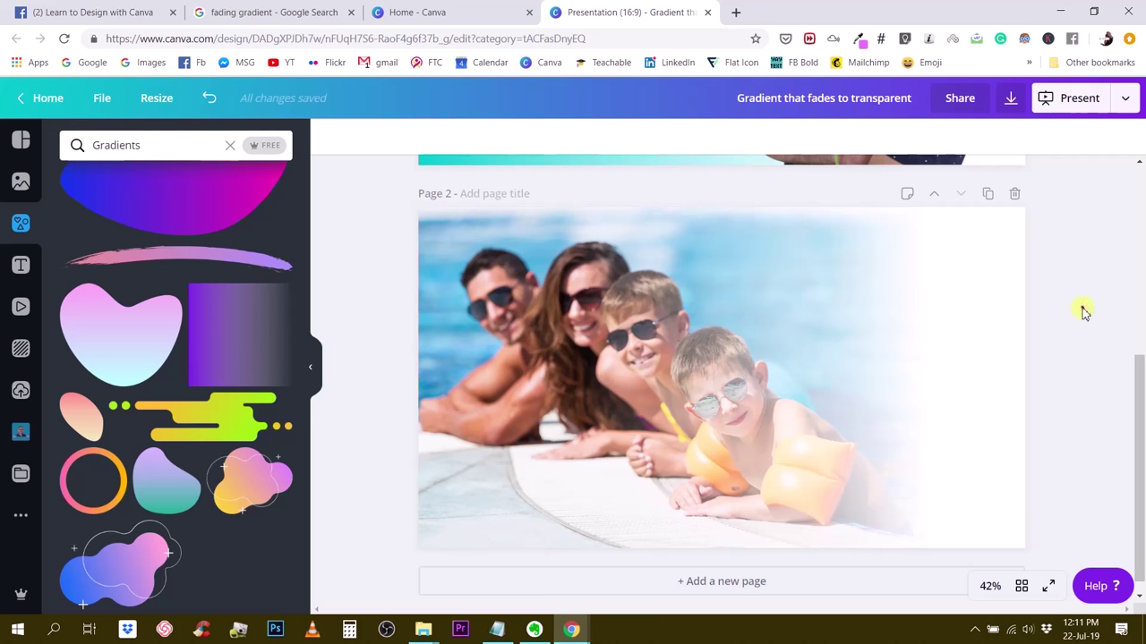
Group the pool photo with its gradient and shift the group slightly up on the page
left_click_drag(1081, 307, 499, 235)
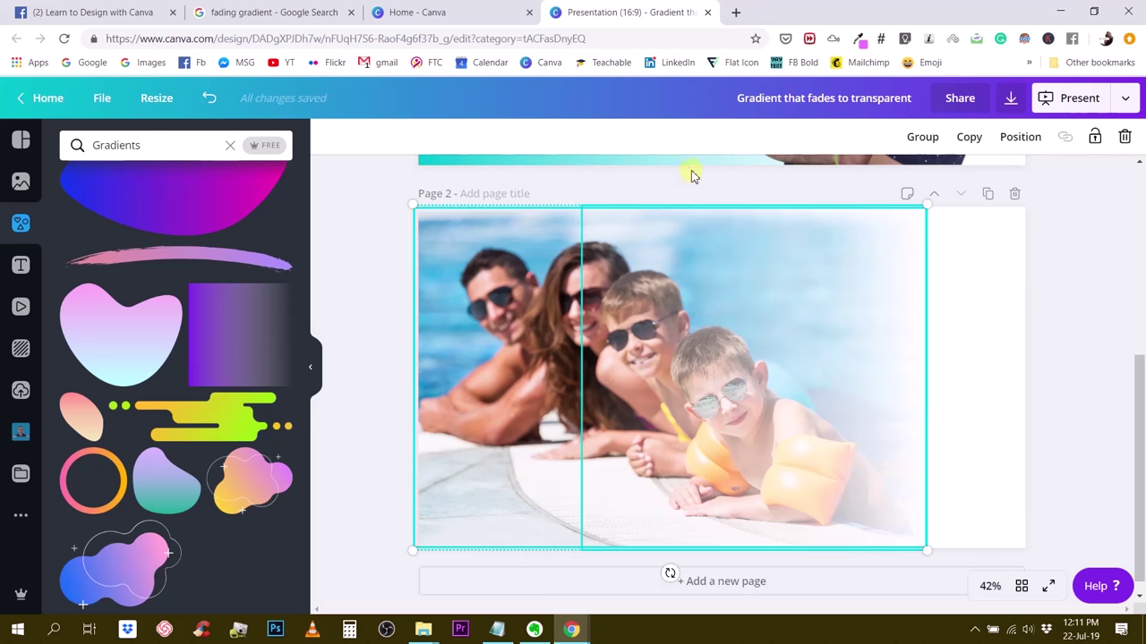
left_click(925, 136)
left_click(1082, 249)
mouse_move(755, 307)
left_mouse_down()
mouse_move(865, 304)
mouse_move(788, 492)
mouse_move(814, 186)
mouse_move(616, 263)
mouse_move(933, 346)
mouse_move(757, 263)
mouse_move(761, 307)
mouse_move(993, 325)
mouse_move(540, 276)
mouse_move(893, 316)
mouse_move(760, 311)
left_mouse_up()
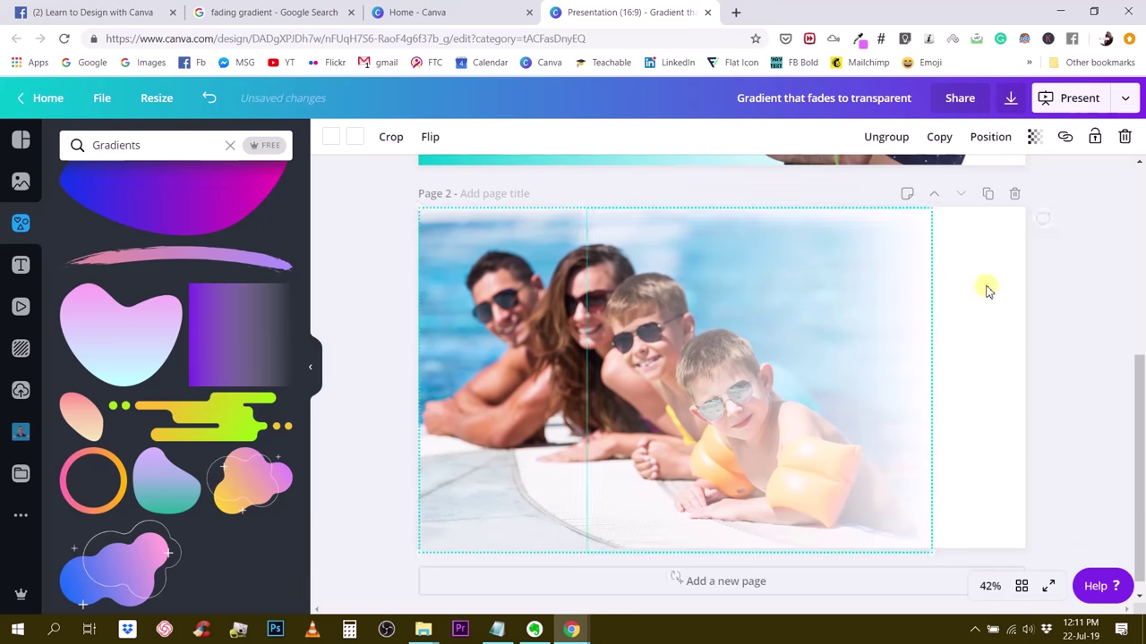
left_click(1084, 278)
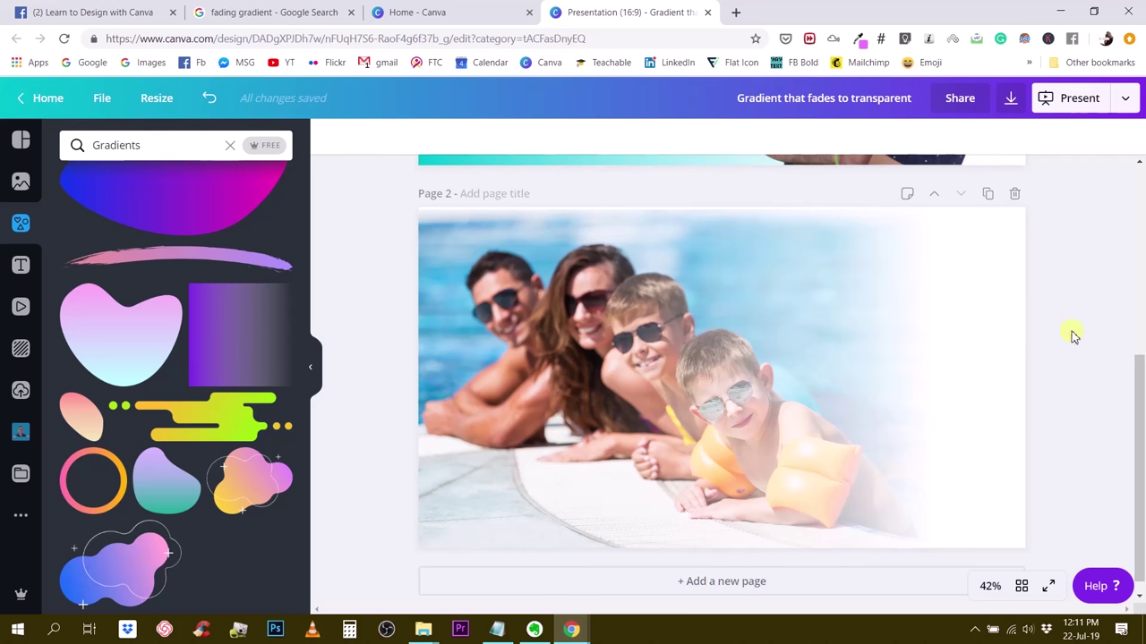
left_click_drag(889, 384, 890, 366)
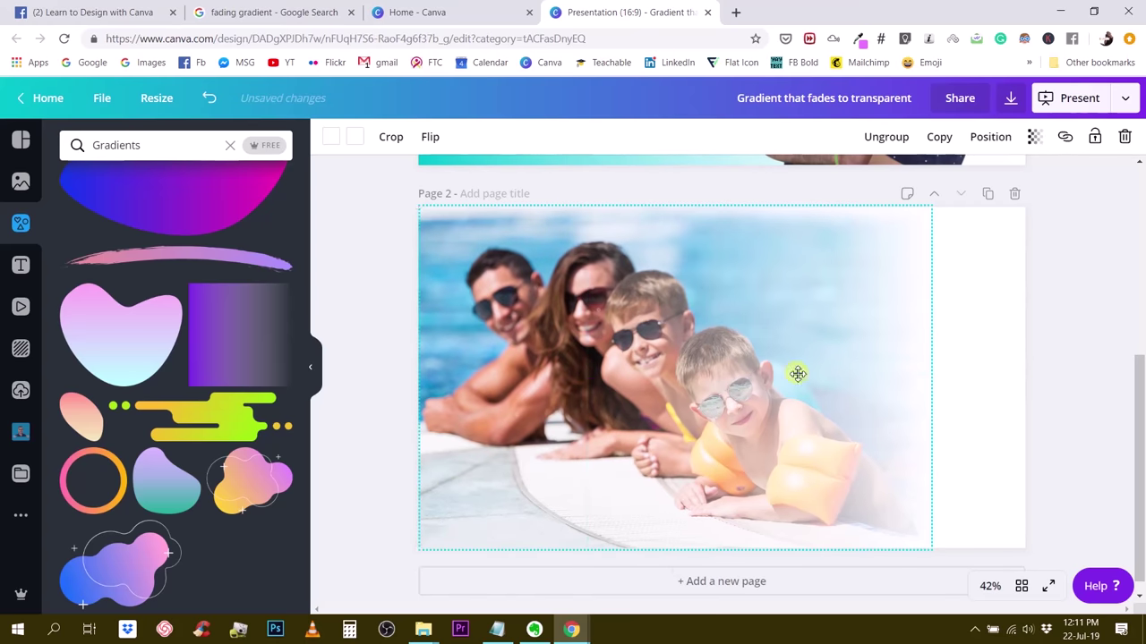
Delete Canva's page 2, then preview the 'Transparent Gradient in Photoshop' result in Google Images
left_click(1014, 195)
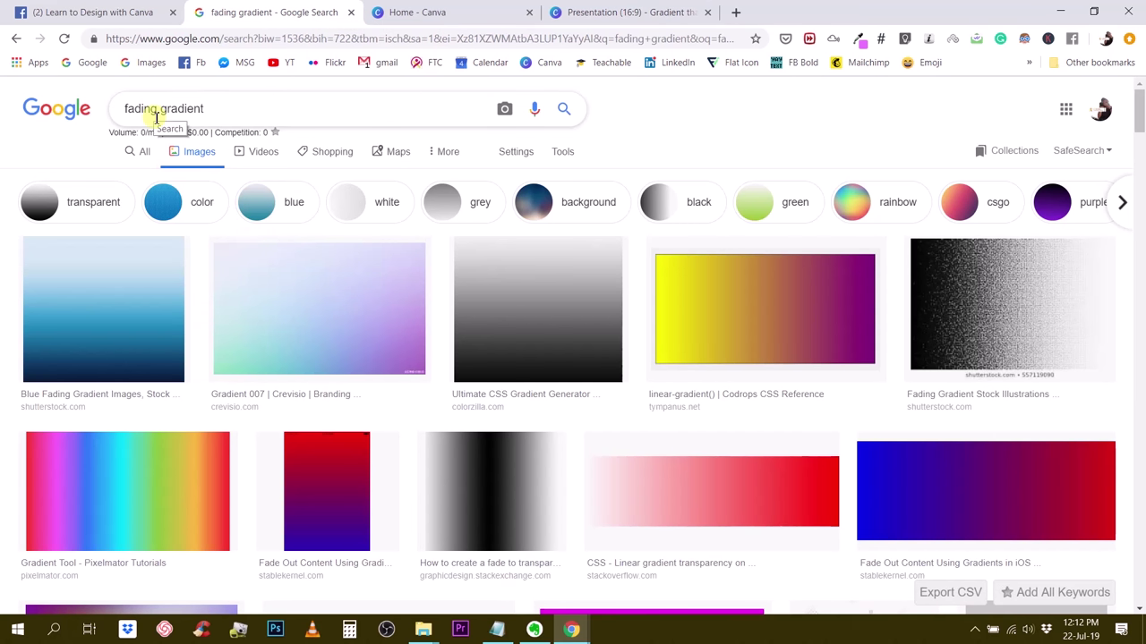
scroll(206, 134, "down", 5)
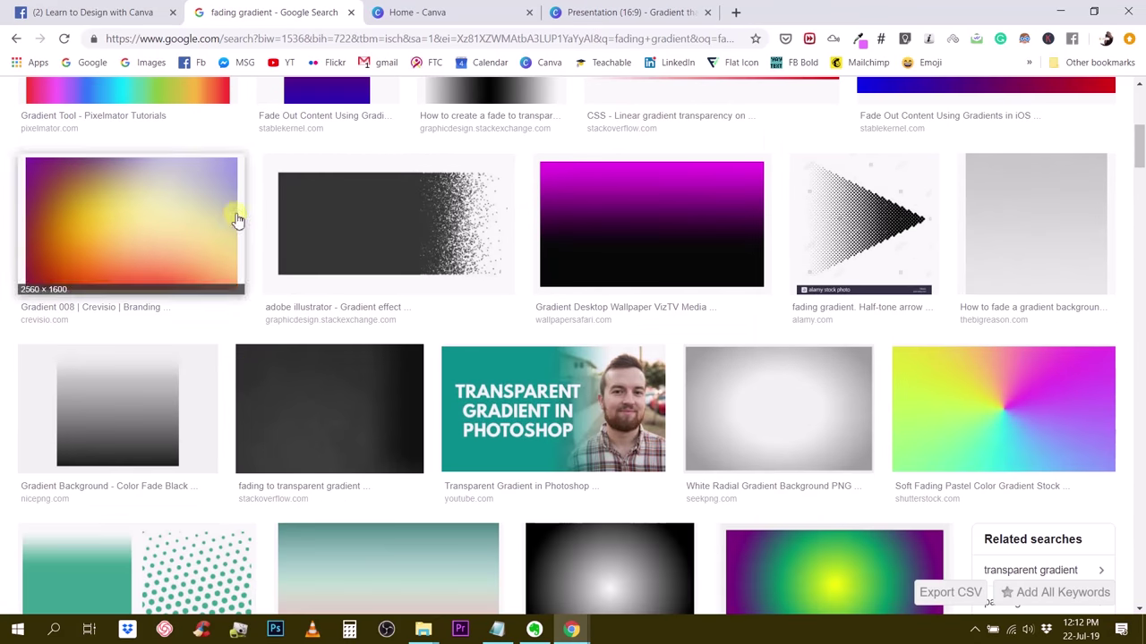
left_click(569, 404)
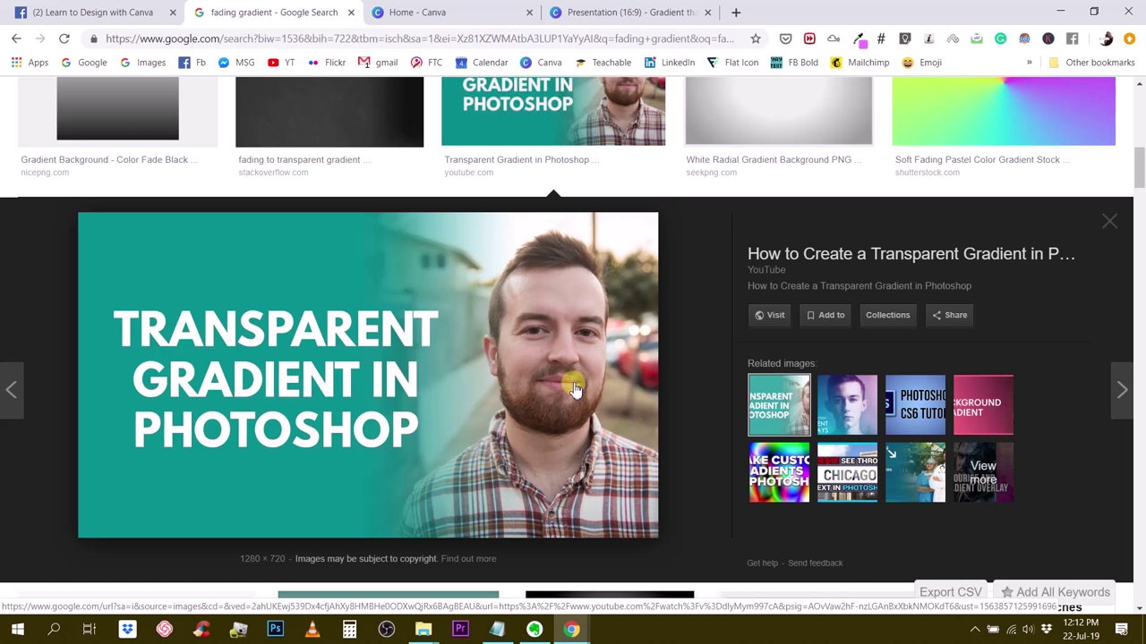
Return to the gradient presentation editor and add a blank page 2
left_click(445, 20)
left_click(626, 12)
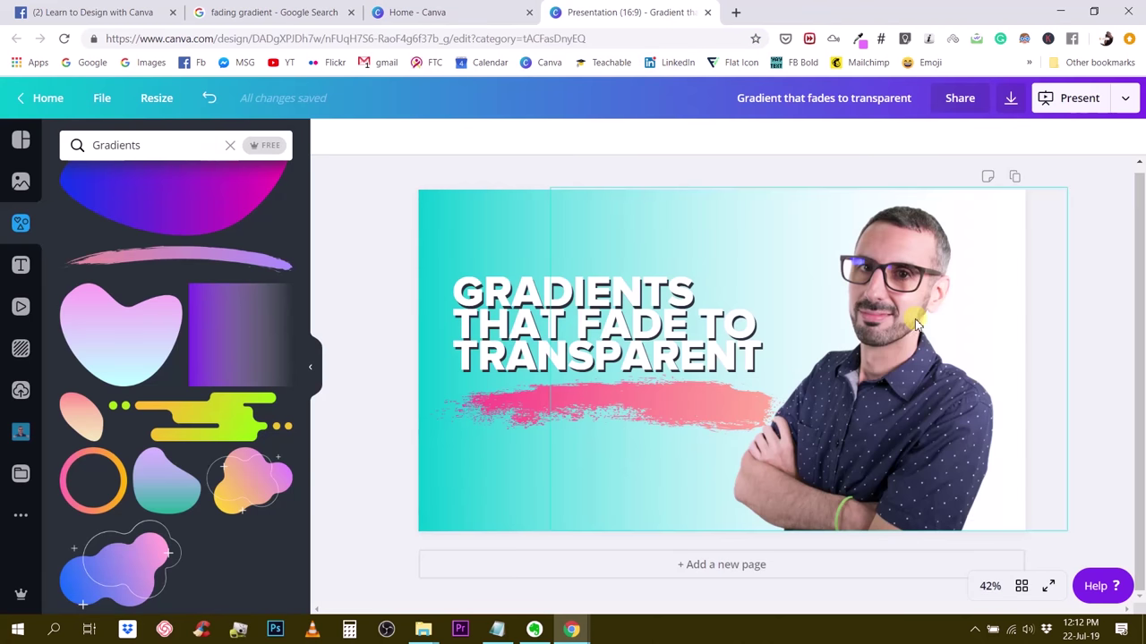
left_click(842, 562)
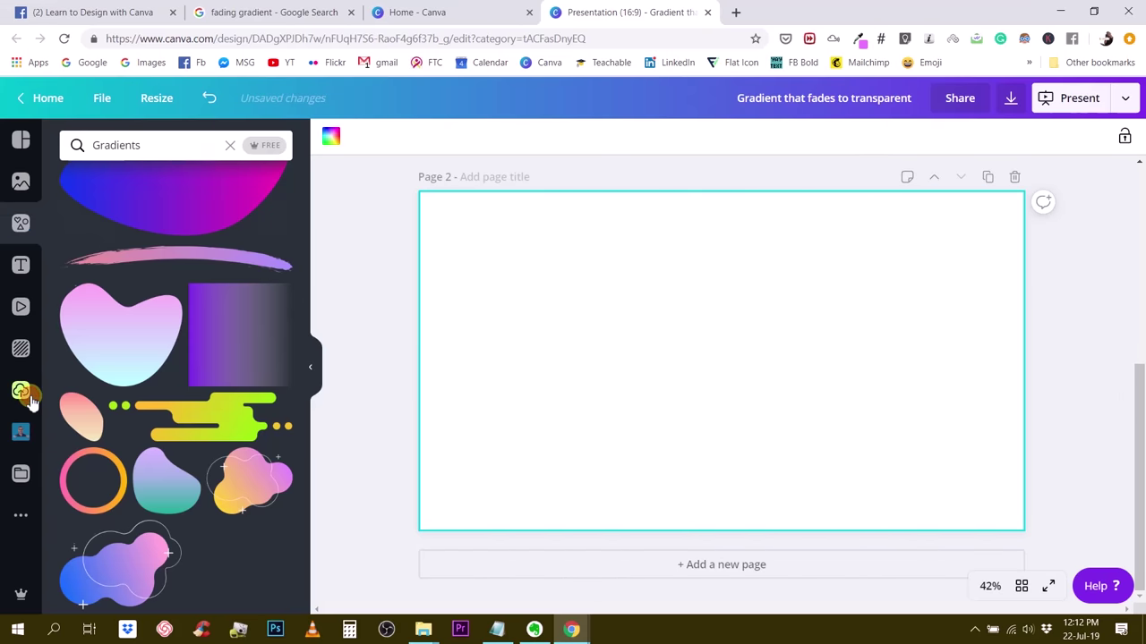
Show the uploaded images and scroll down to the classroom photos
left_click(22, 394)
scroll(136, 354, "down", 10)
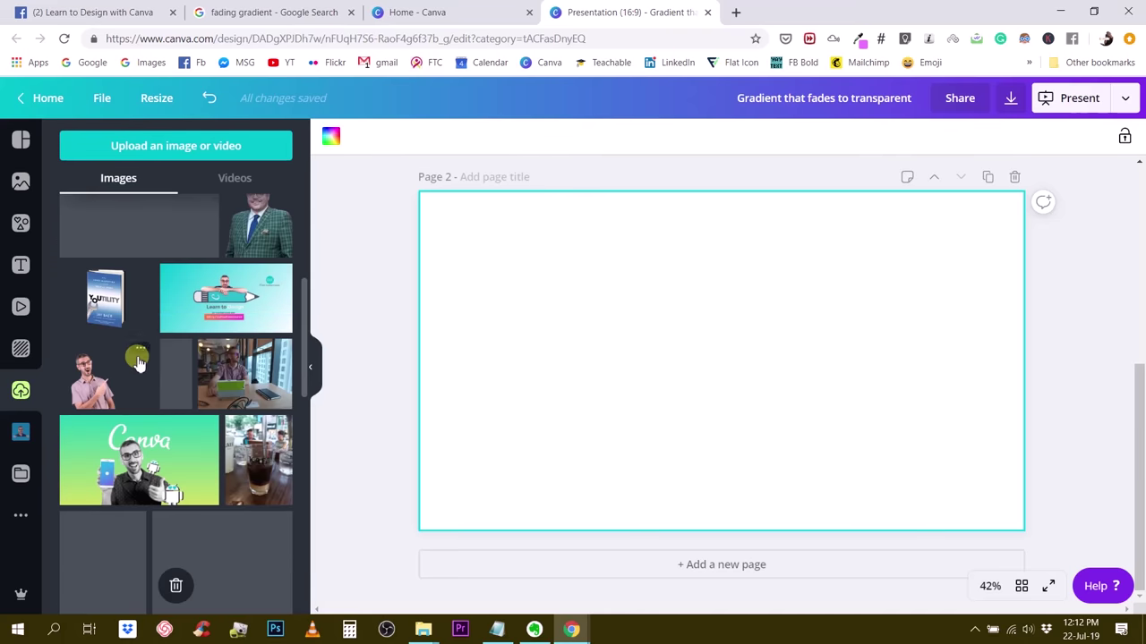
scroll(134, 363, "down", 10)
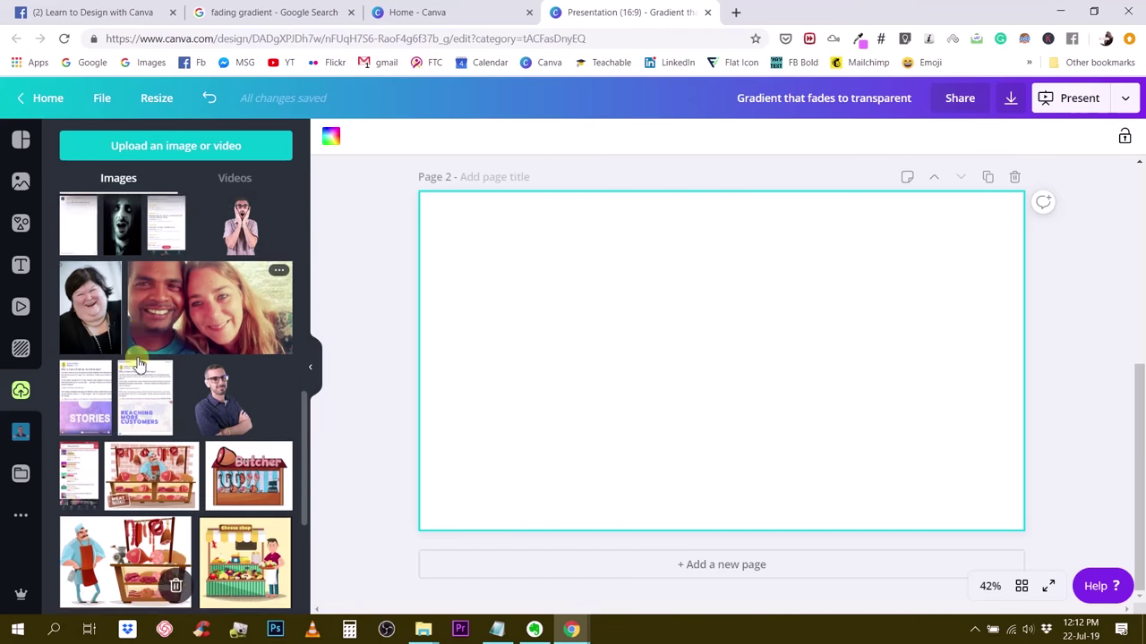
scroll(132, 369, "down", 5)
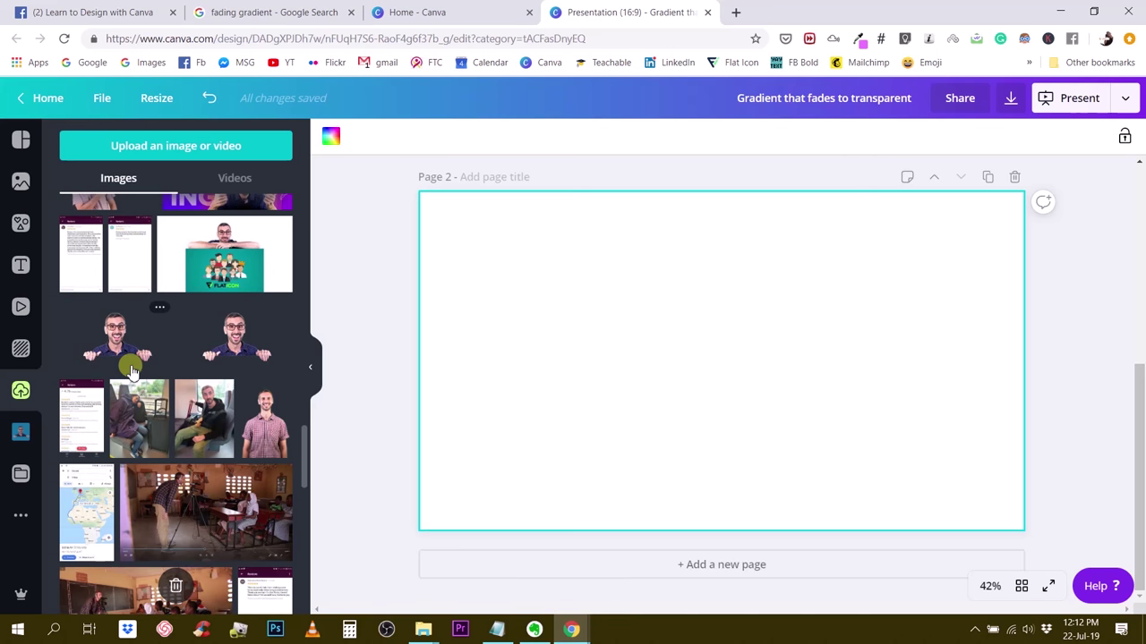
scroll(131, 370, "down", 2)
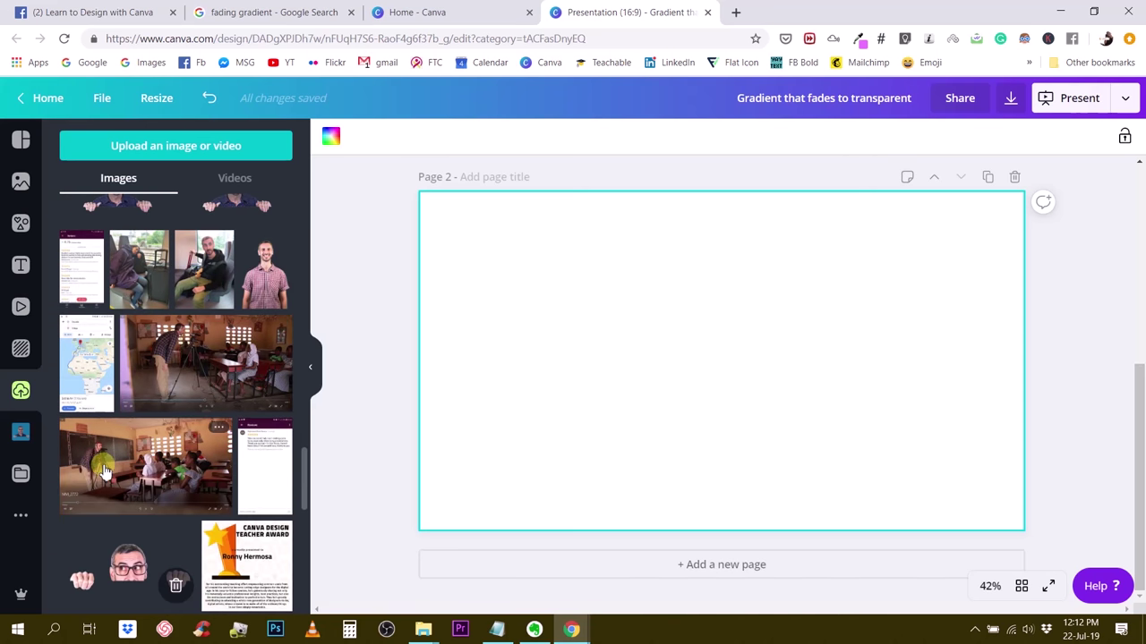
Add the MVI_2772 classroom video and enlarge it to about 1,935 × 1,093 to fill page 2
left_click(117, 463)
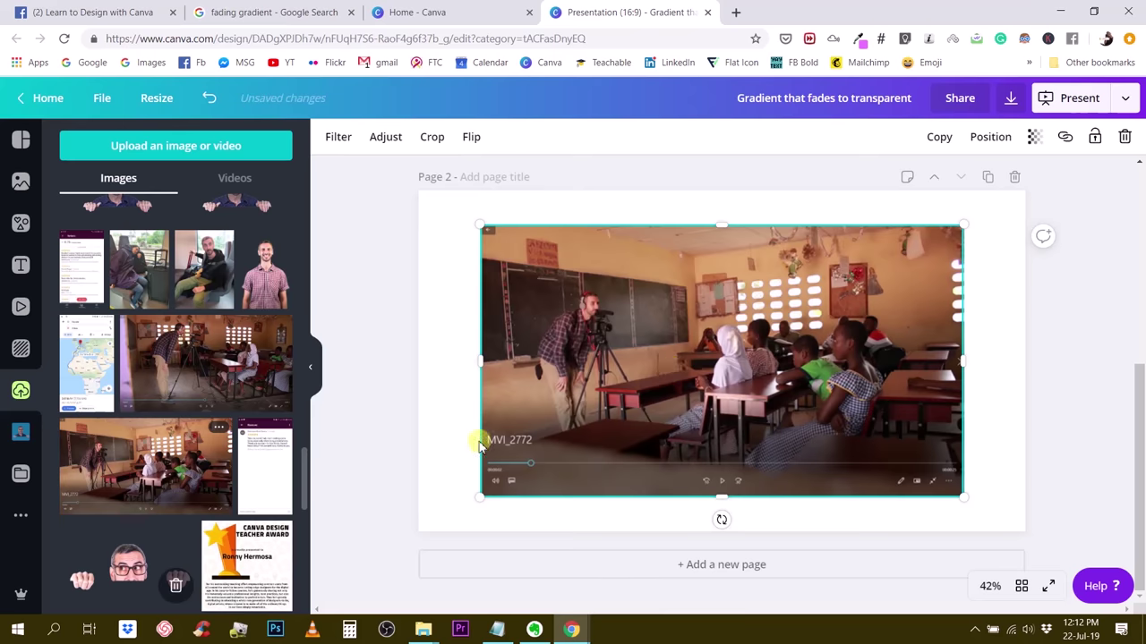
left_click_drag(672, 369, 611, 332)
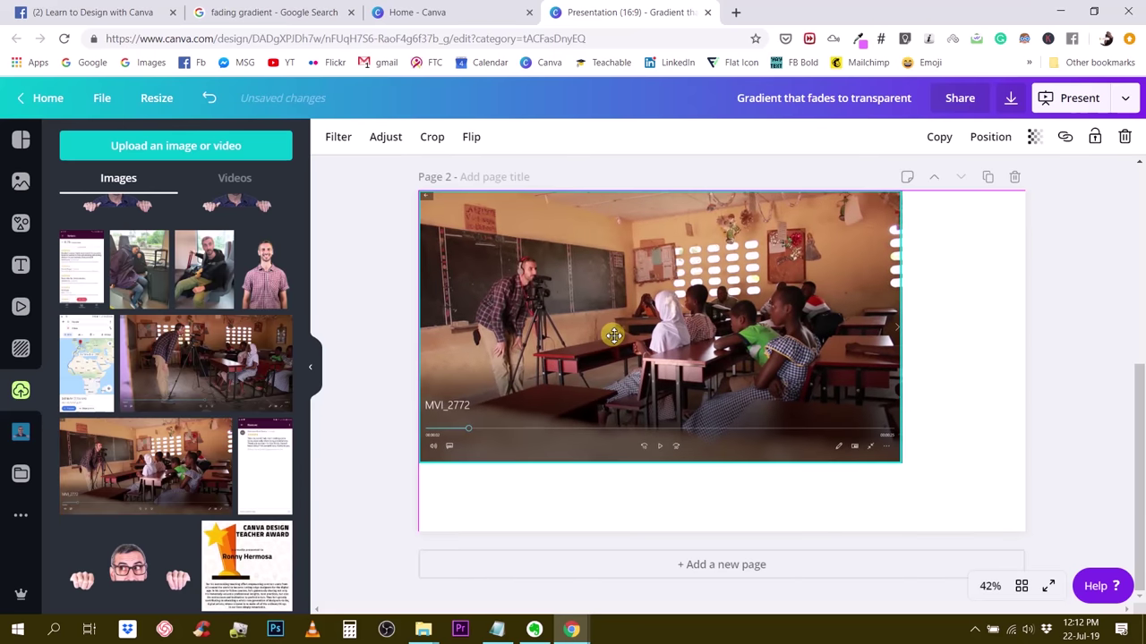
left_click_drag(925, 484, 1018, 527)
left_click(1101, 367)
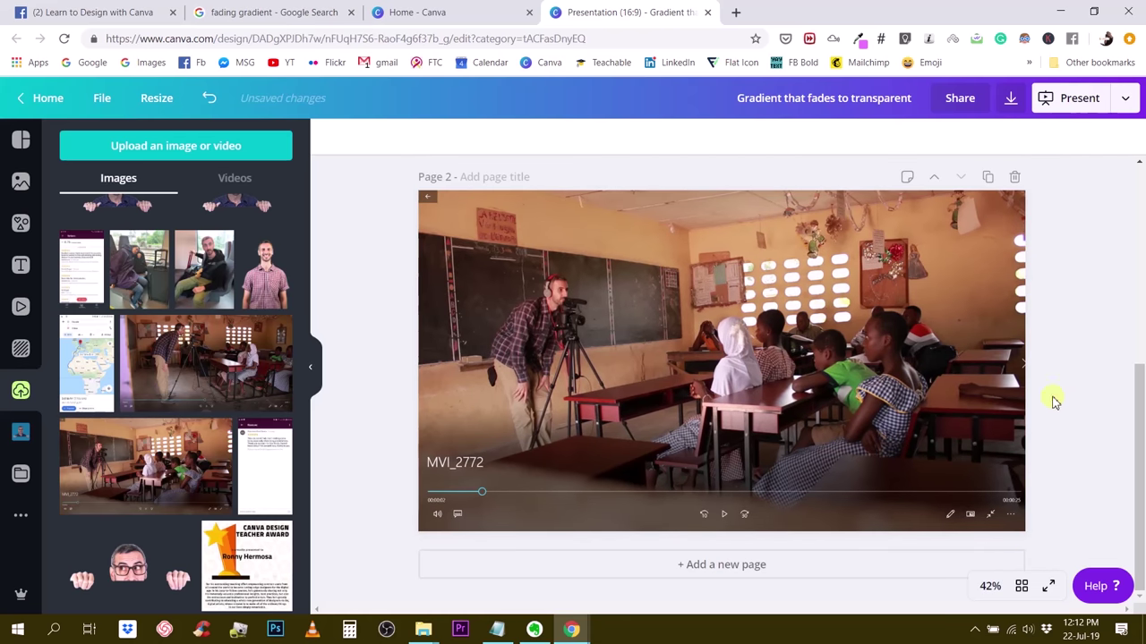